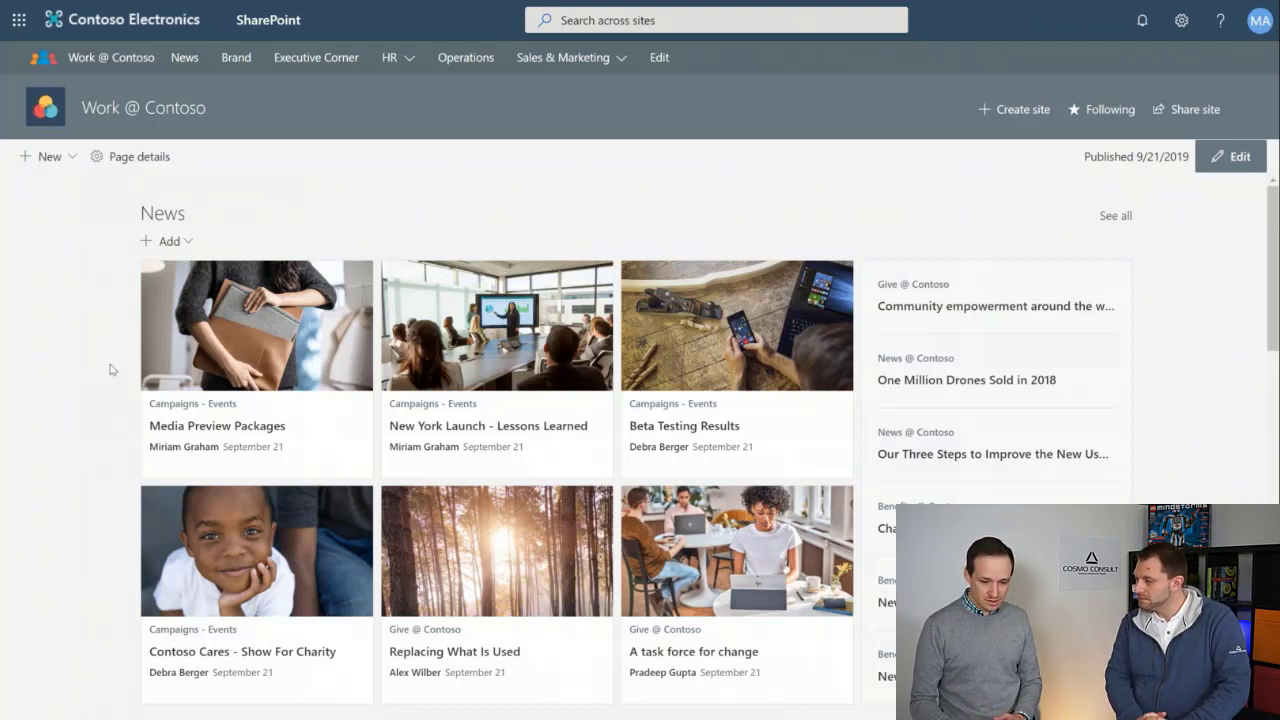
# - Review the Work @ Contoso home page, including the HR sub-sites, the news posts, the Financial status charts and the upcoming events
pyautogui.click(396, 70)
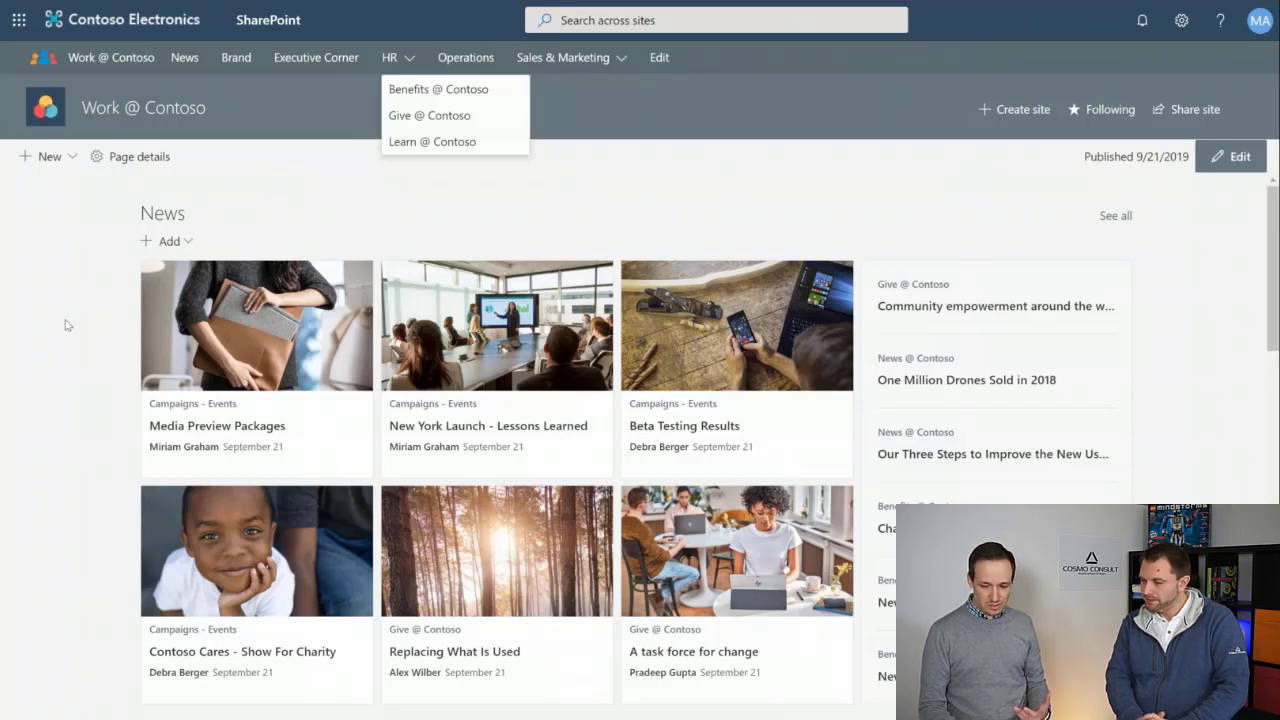
pyautogui.scroll(-4, 66, 325)
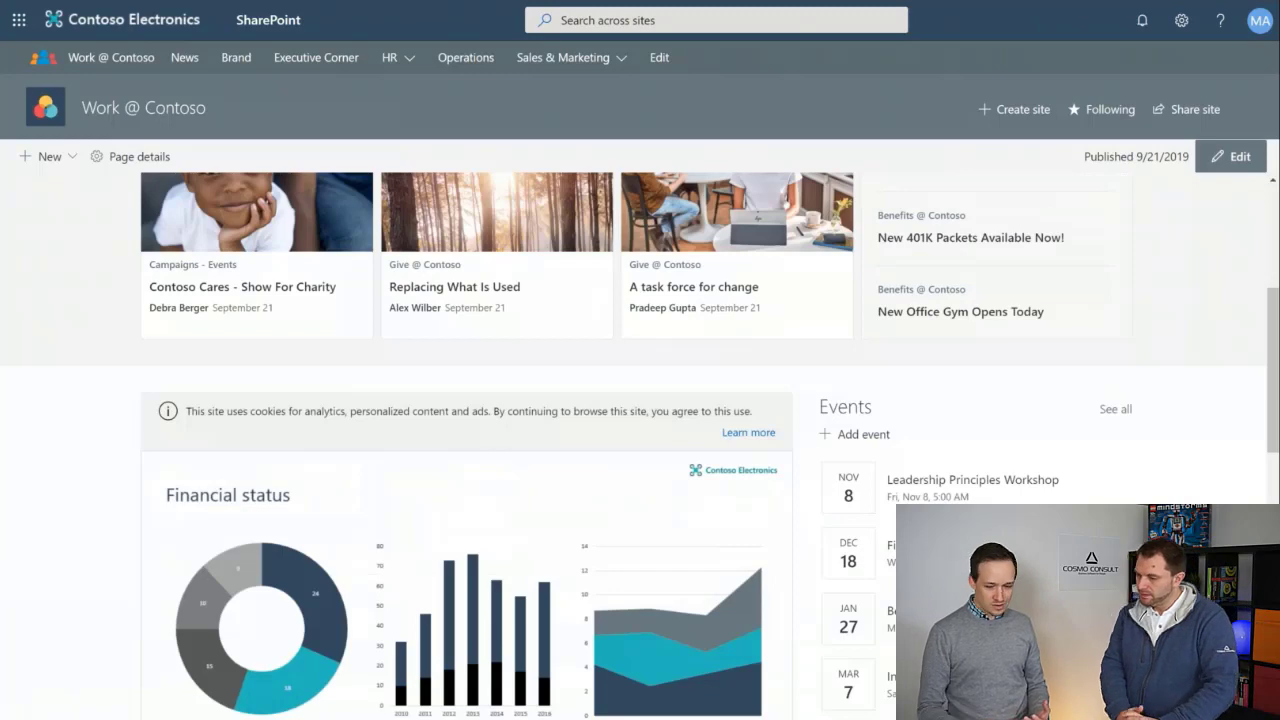
pyautogui.scroll(1, 640, 440)
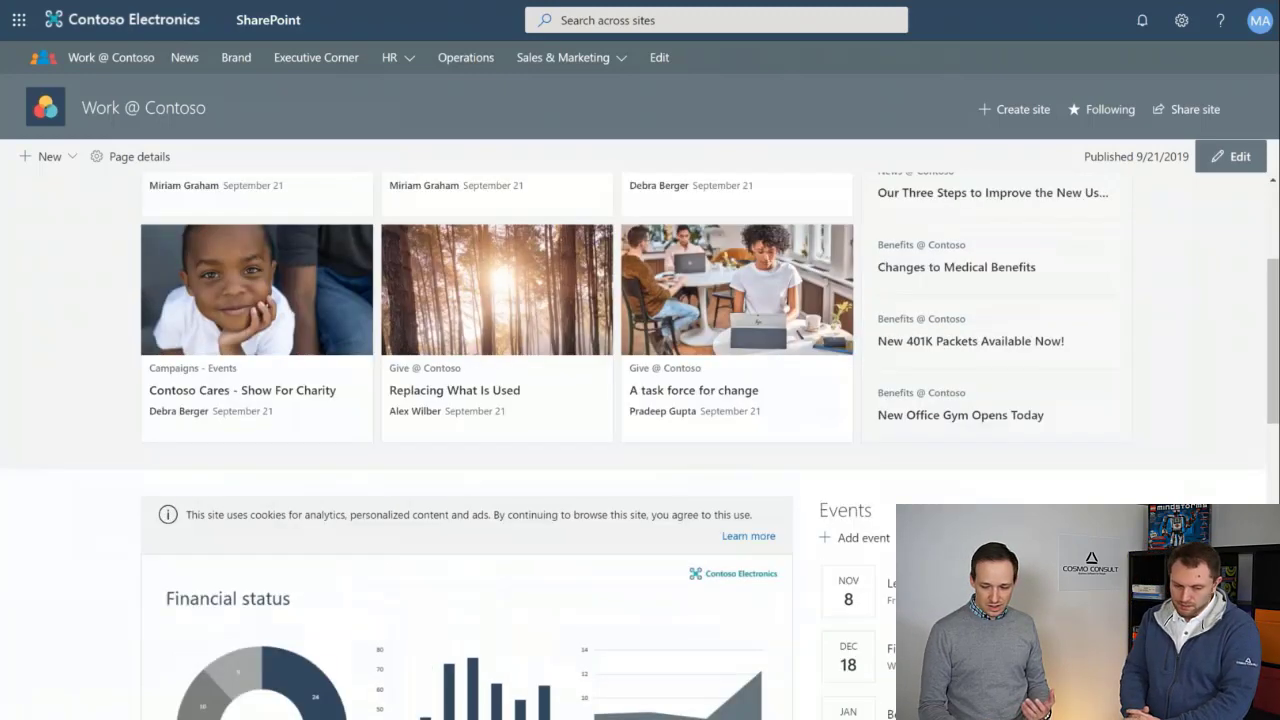
pyautogui.scroll(3, 910, 176)
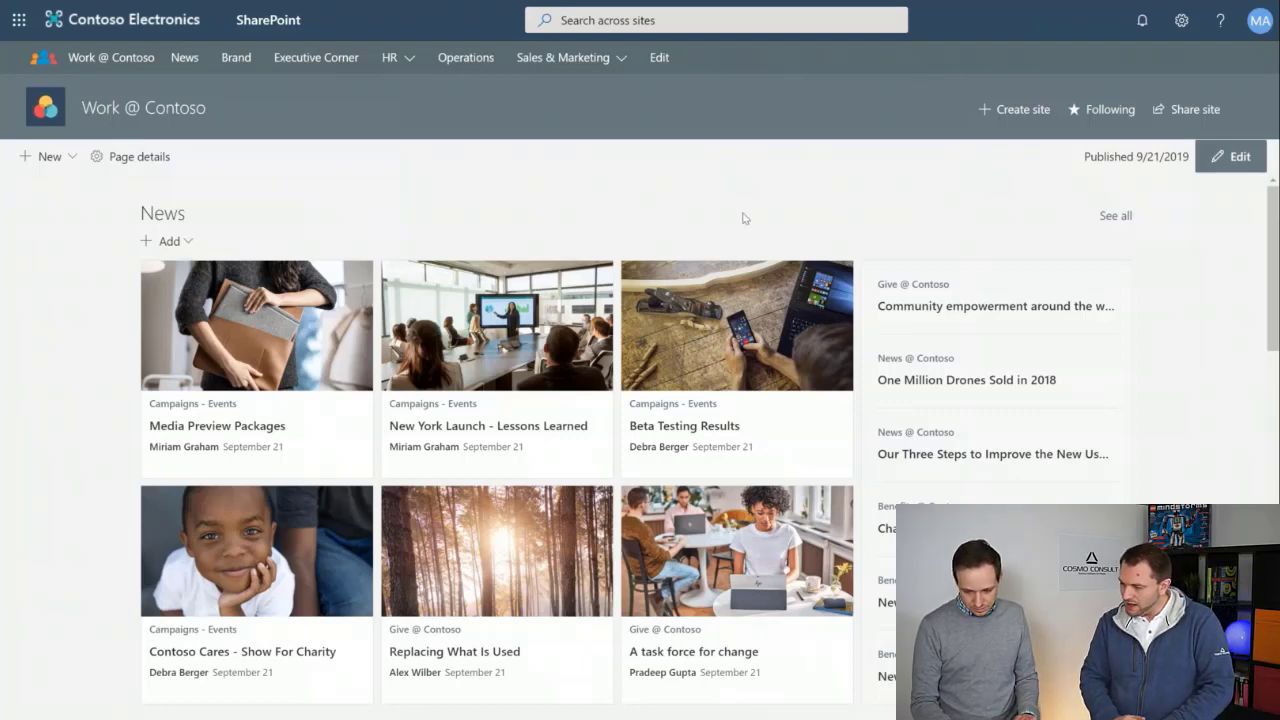
pyautogui.scroll(-3, 743, 218)
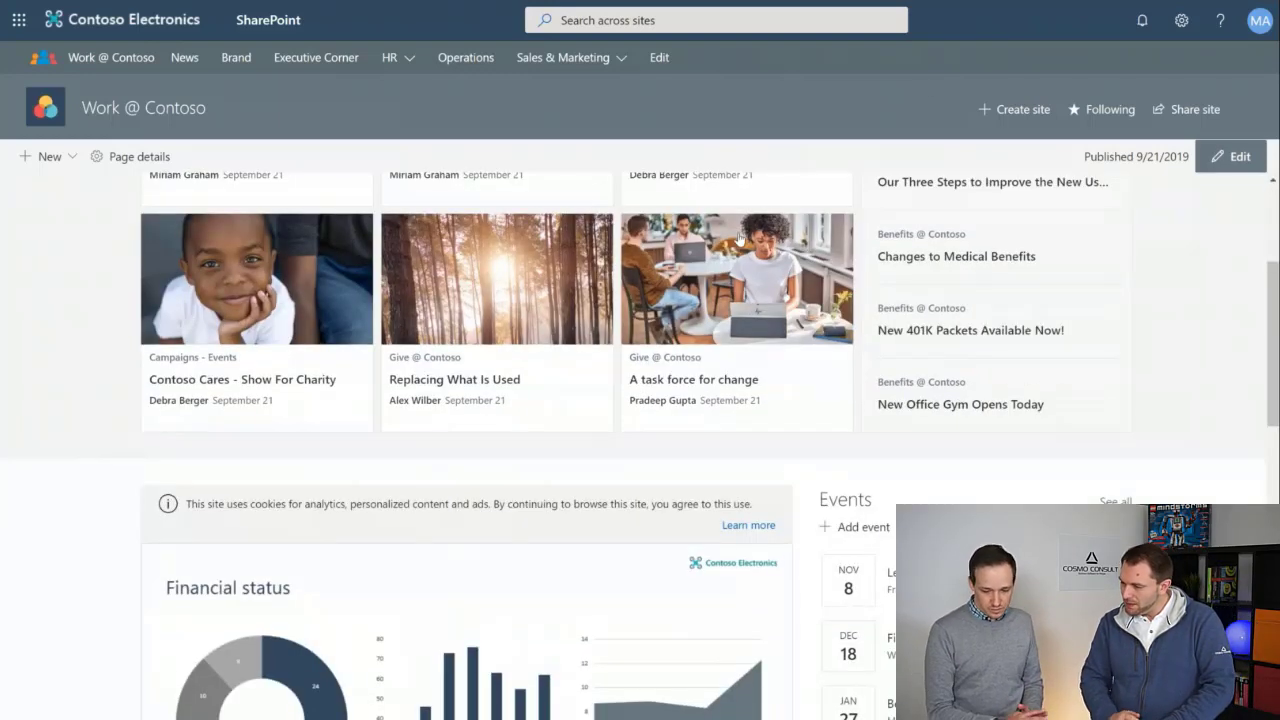
pyautogui.scroll(-3, 740, 238)
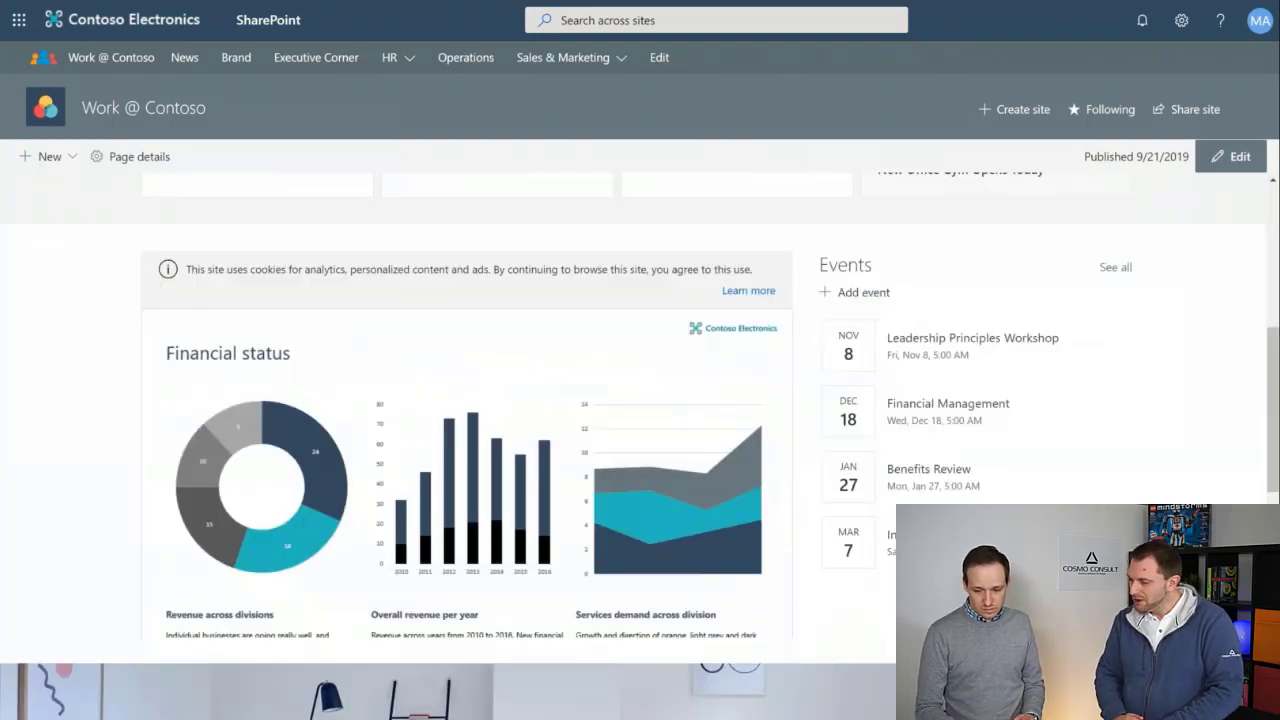
pyautogui.scroll(-1, 640, 400)
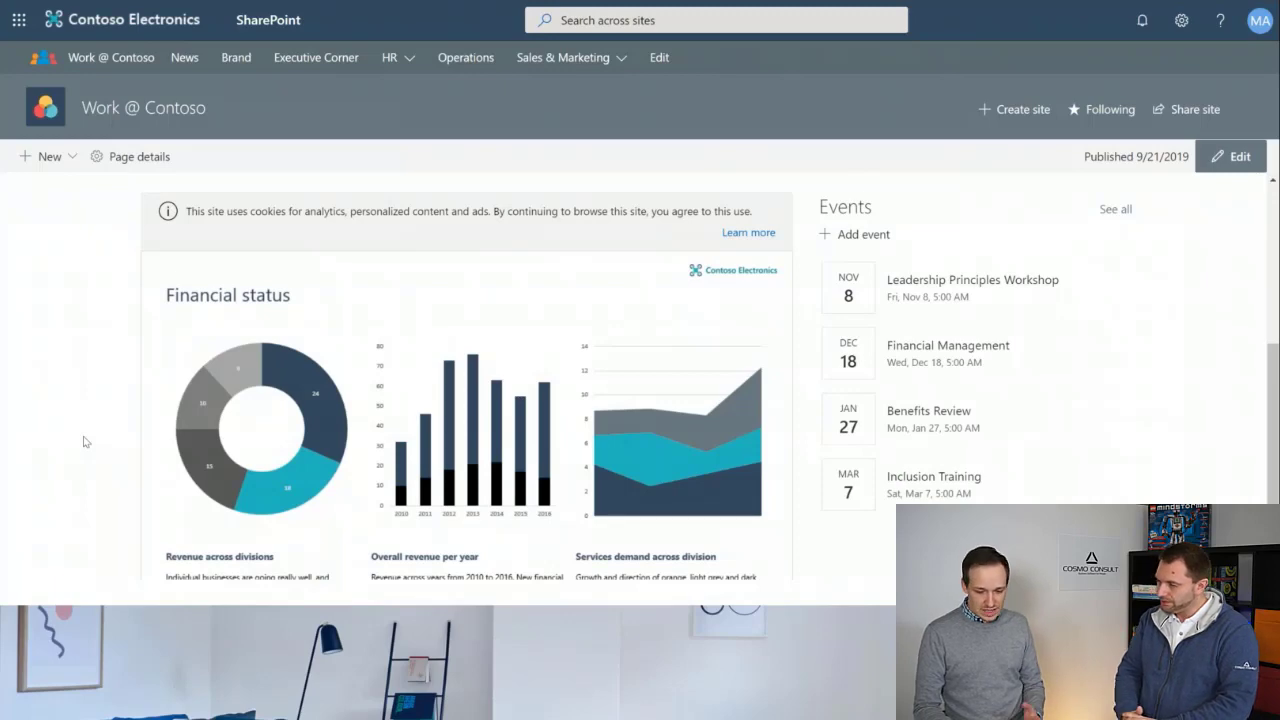
pyautogui.scroll(1, 84, 441)
pyautogui.scroll(3, 84, 441)
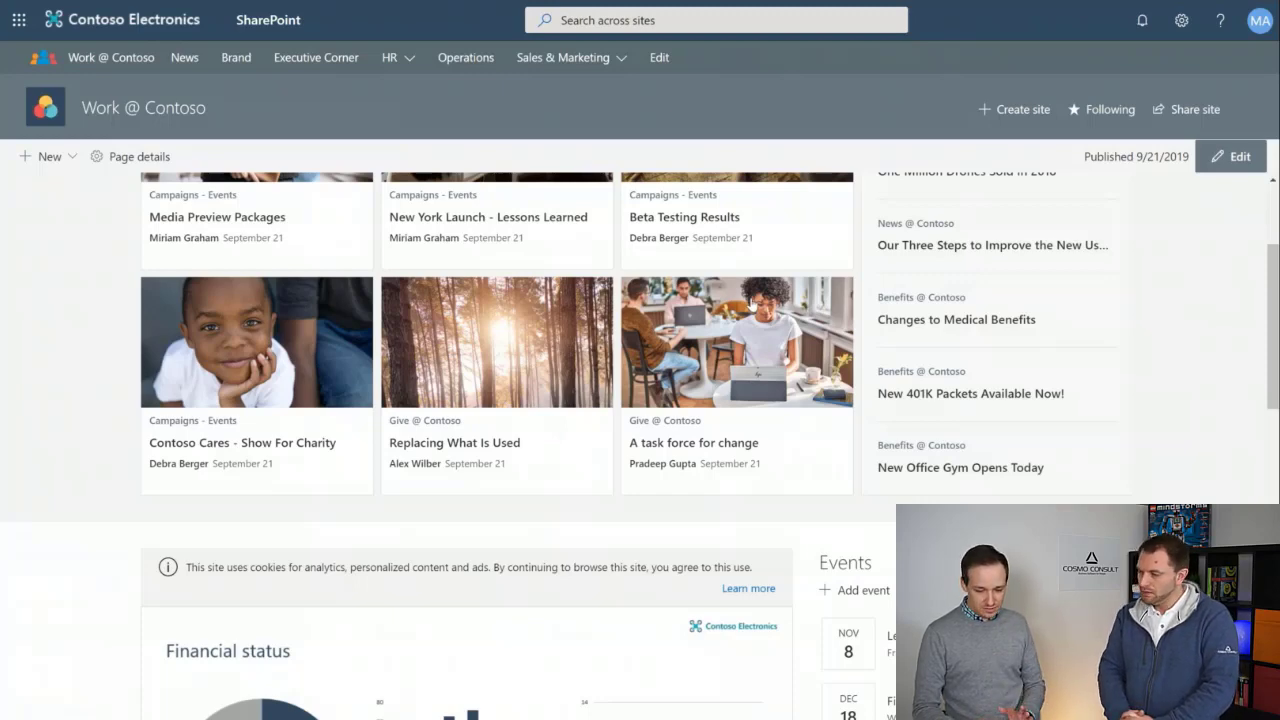
pyautogui.scroll(-1, 752, 305)
pyautogui.scroll(-3, 752, 305)
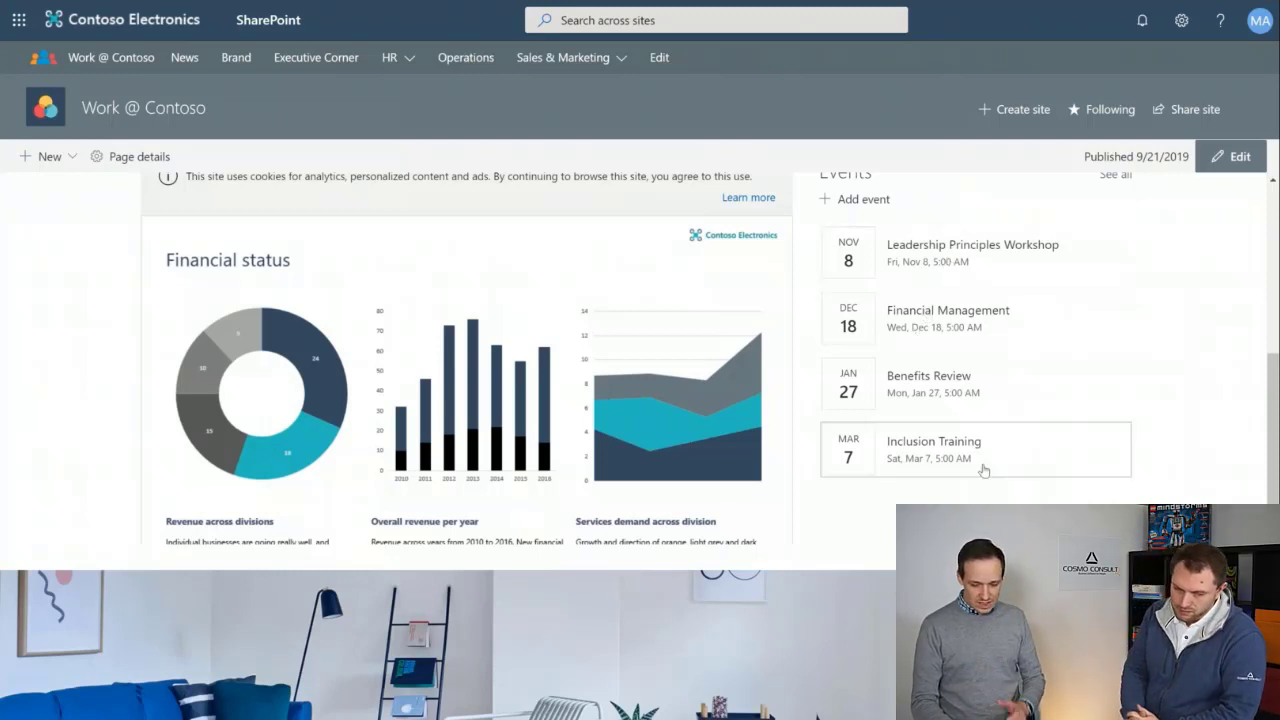
# - Examine the Benefits, Career, Tools, leave request and Leadership sections further down the home page
pyautogui.scroll(-1, 983, 470)
pyautogui.scroll(-3, 983, 470)
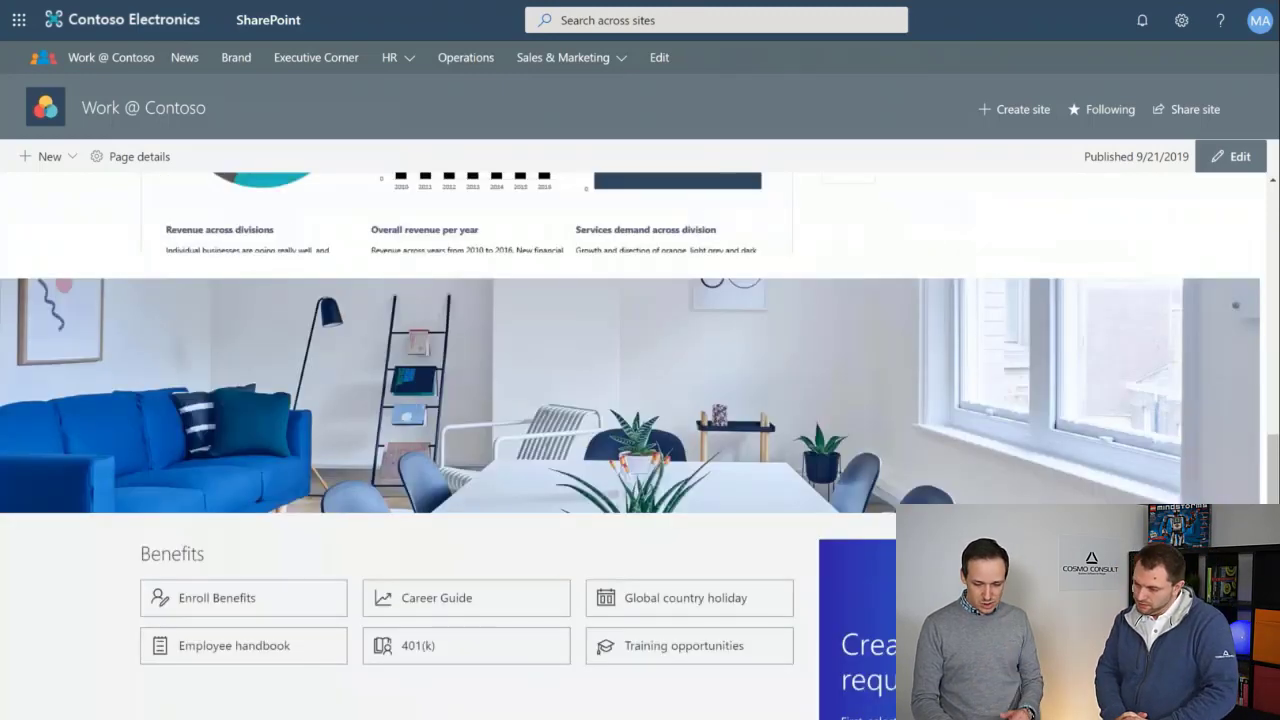
pyautogui.scroll(-2, 640, 400)
pyautogui.scroll(-1, 265, 529)
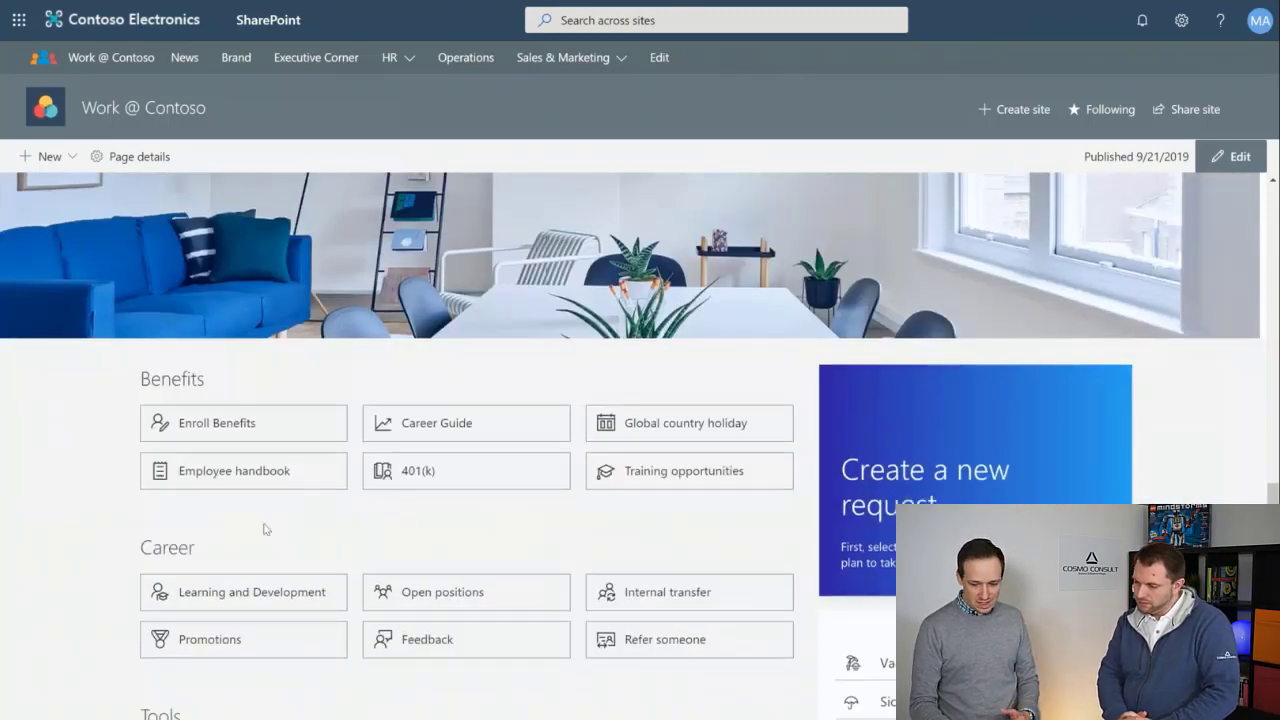
pyautogui.scroll(-1, 265, 529)
pyautogui.scroll(-1, 640, 446)
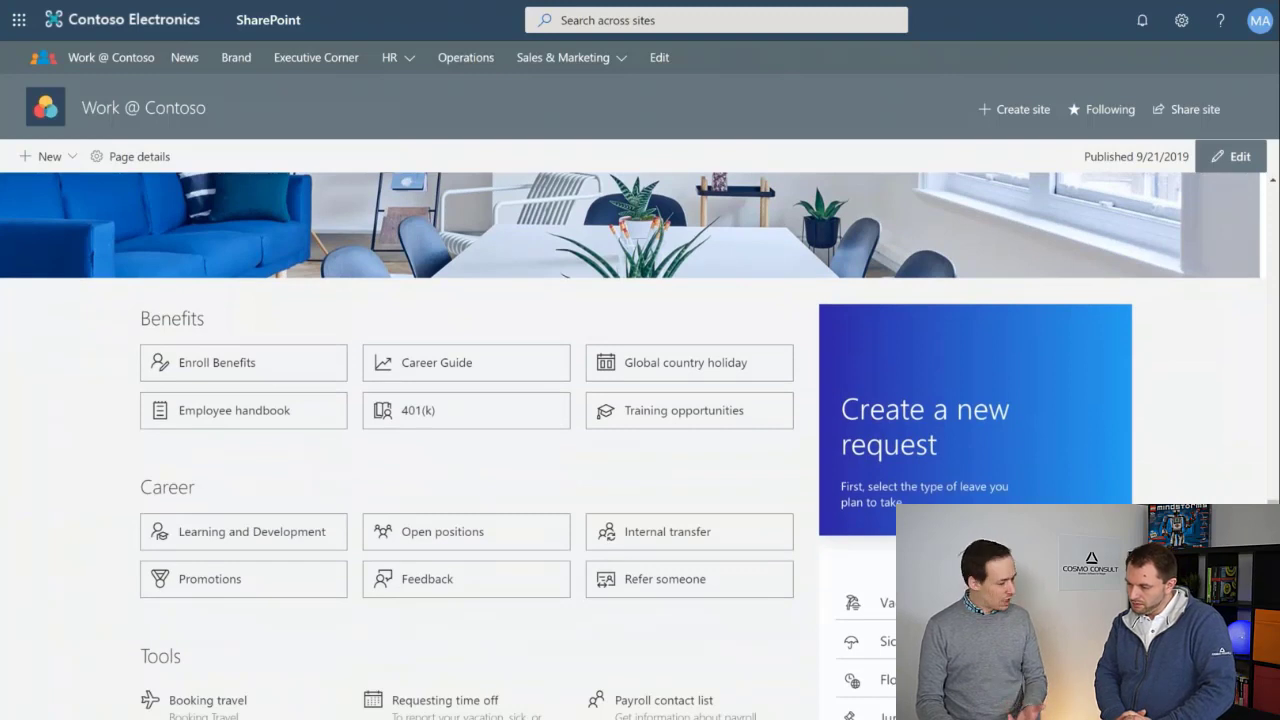
pyautogui.scroll(-2, 716, 312)
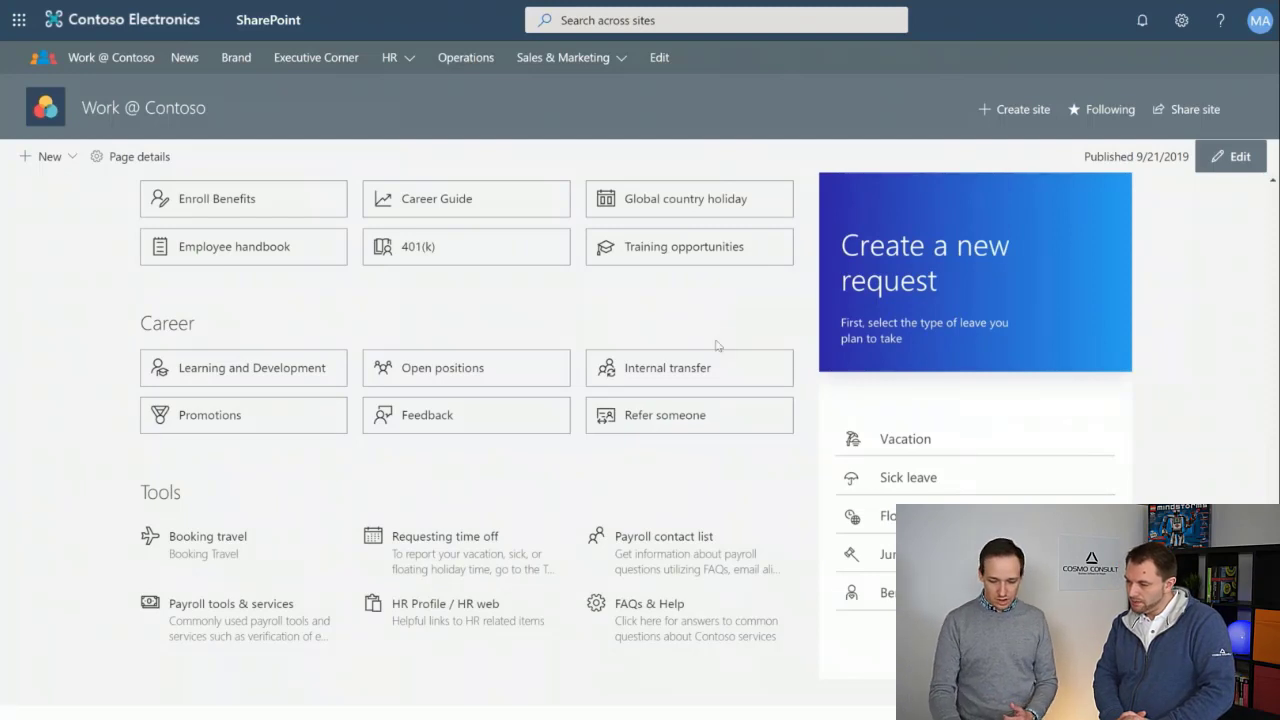
pyautogui.scroll(-2, 716, 346)
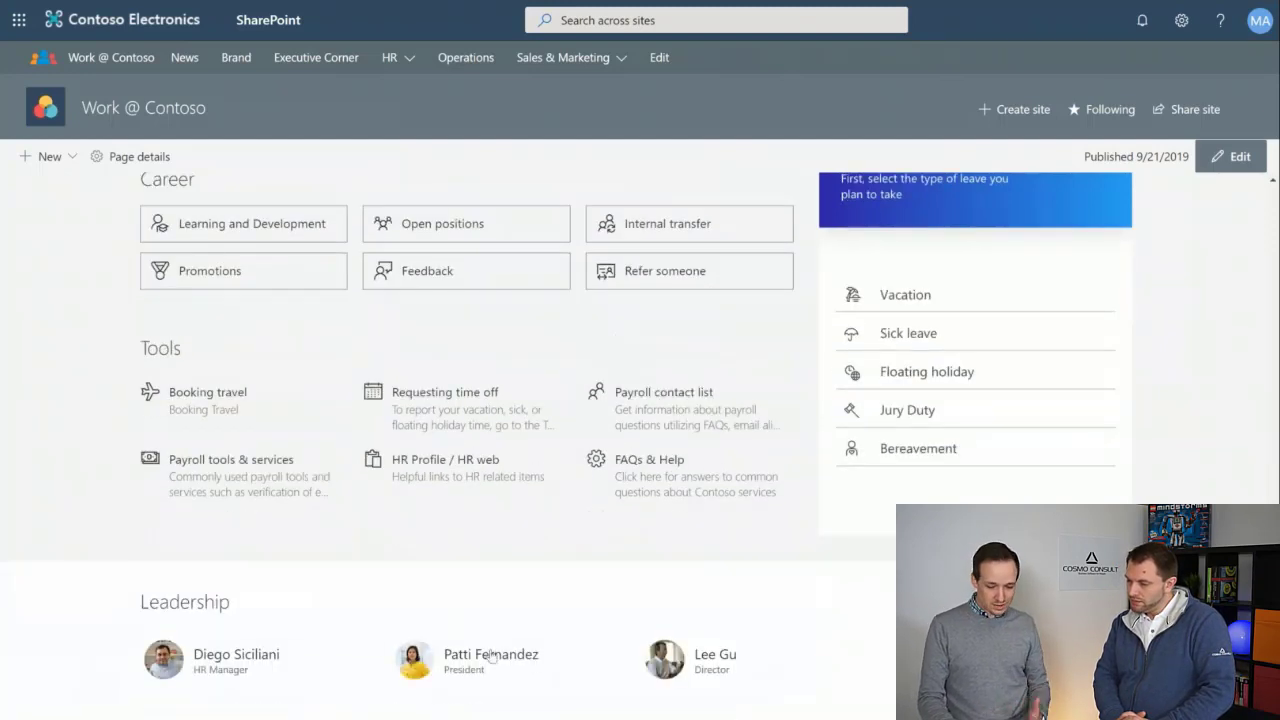
pyautogui.moveTo(480, 658)
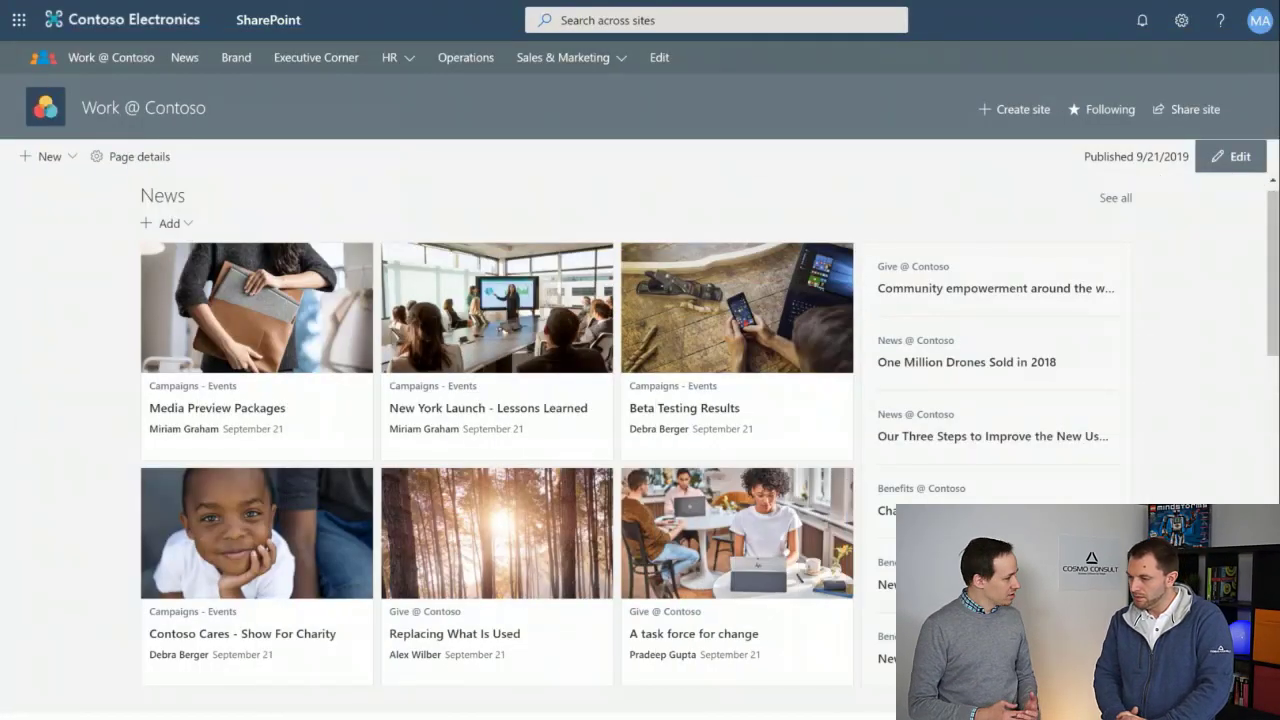
# - Put the home page into edit mode and open the settings of the News web part
pyautogui.click(1206, 167)
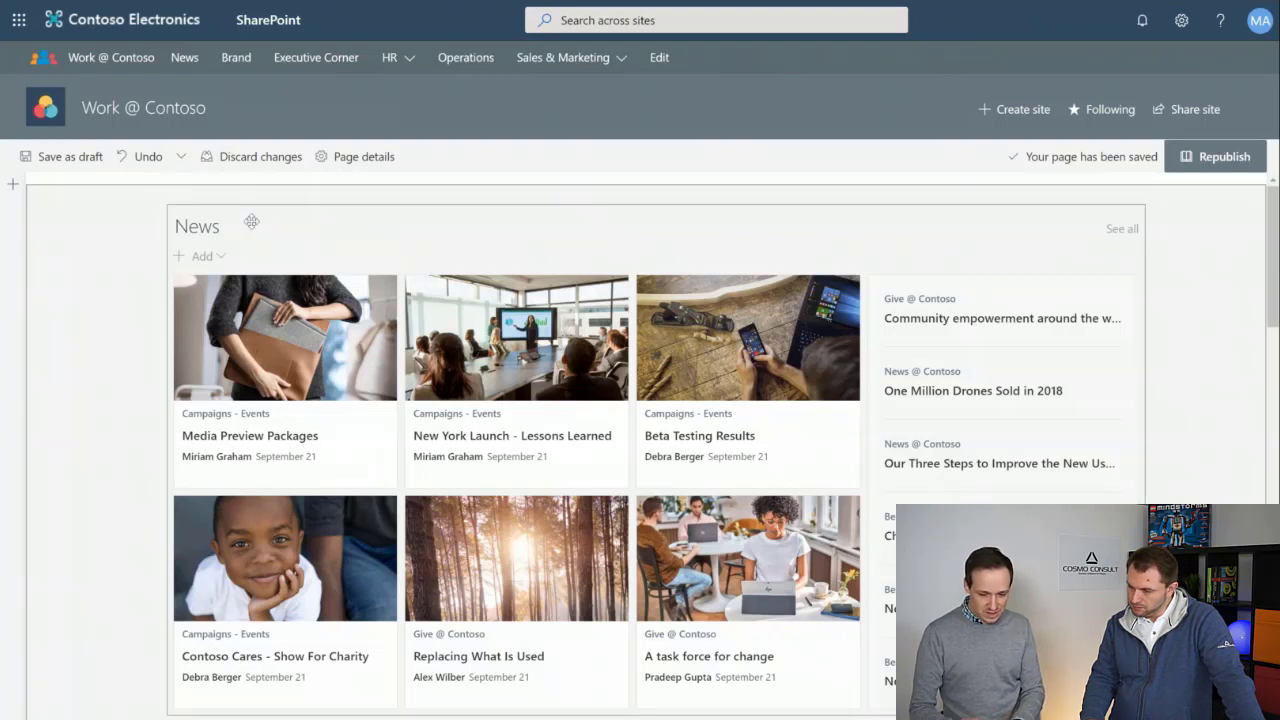
pyautogui.click(215, 301)
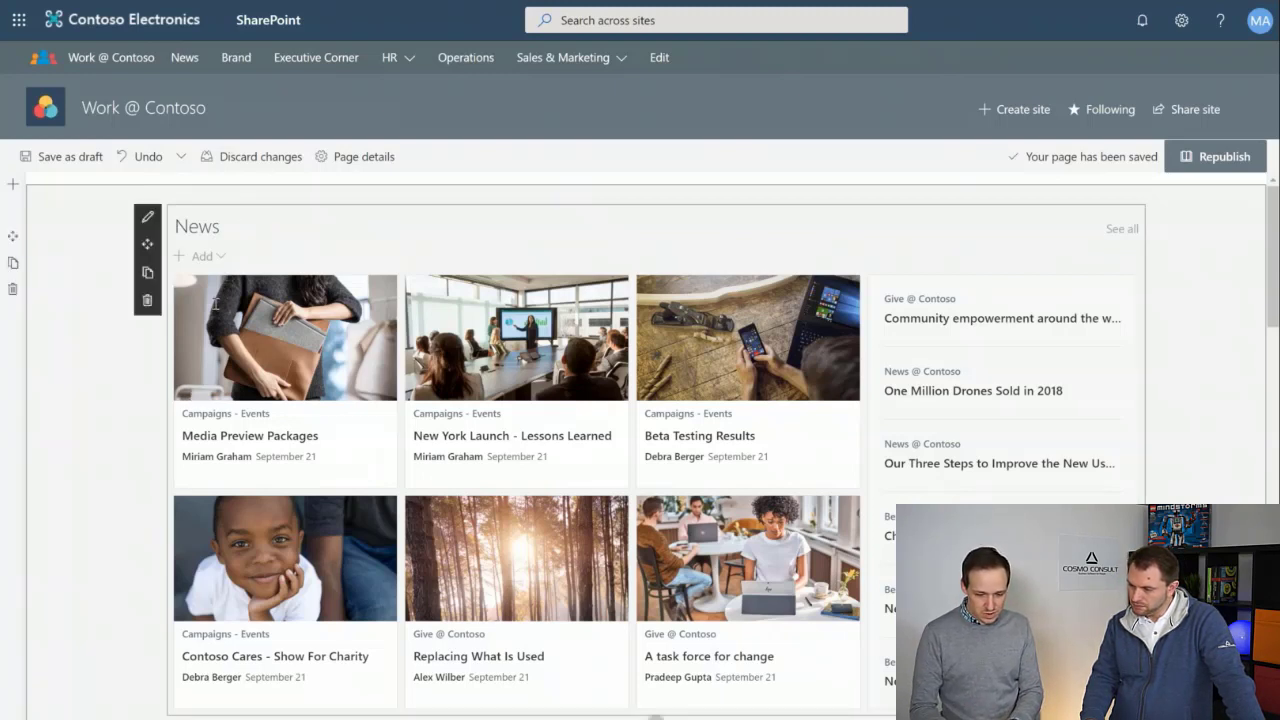
pyautogui.click(220, 226)
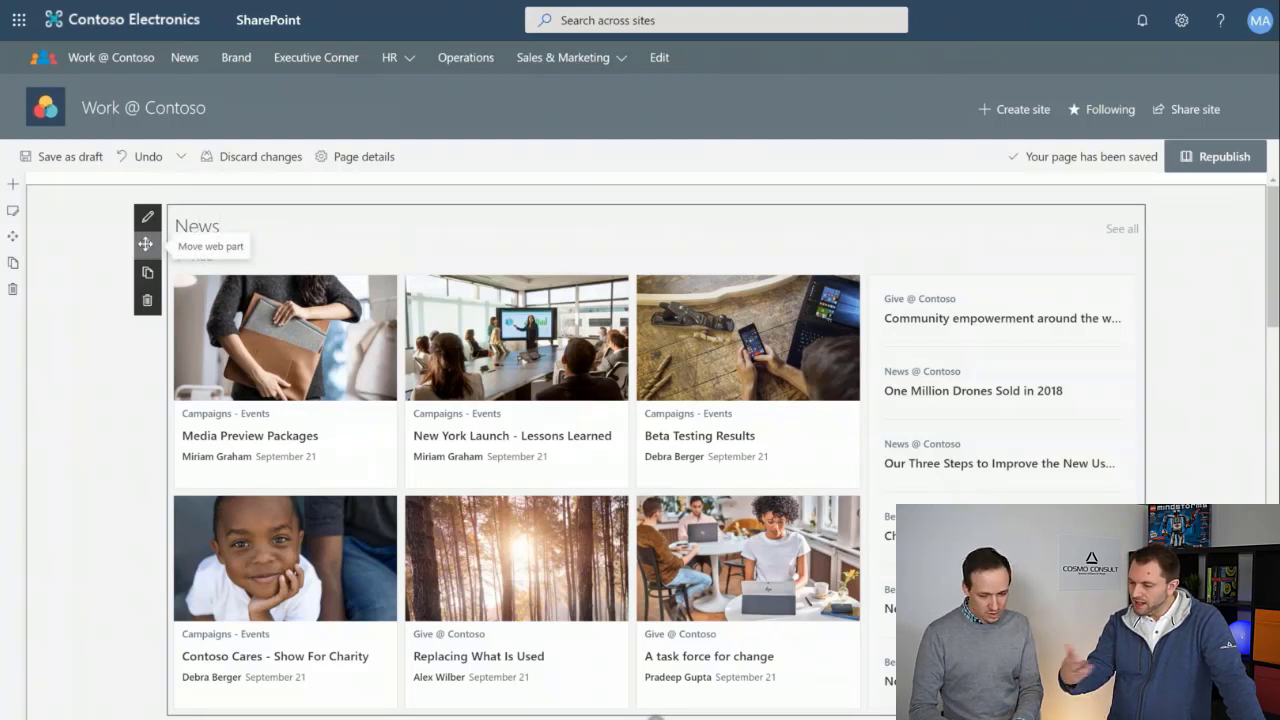
pyautogui.click(220, 226)
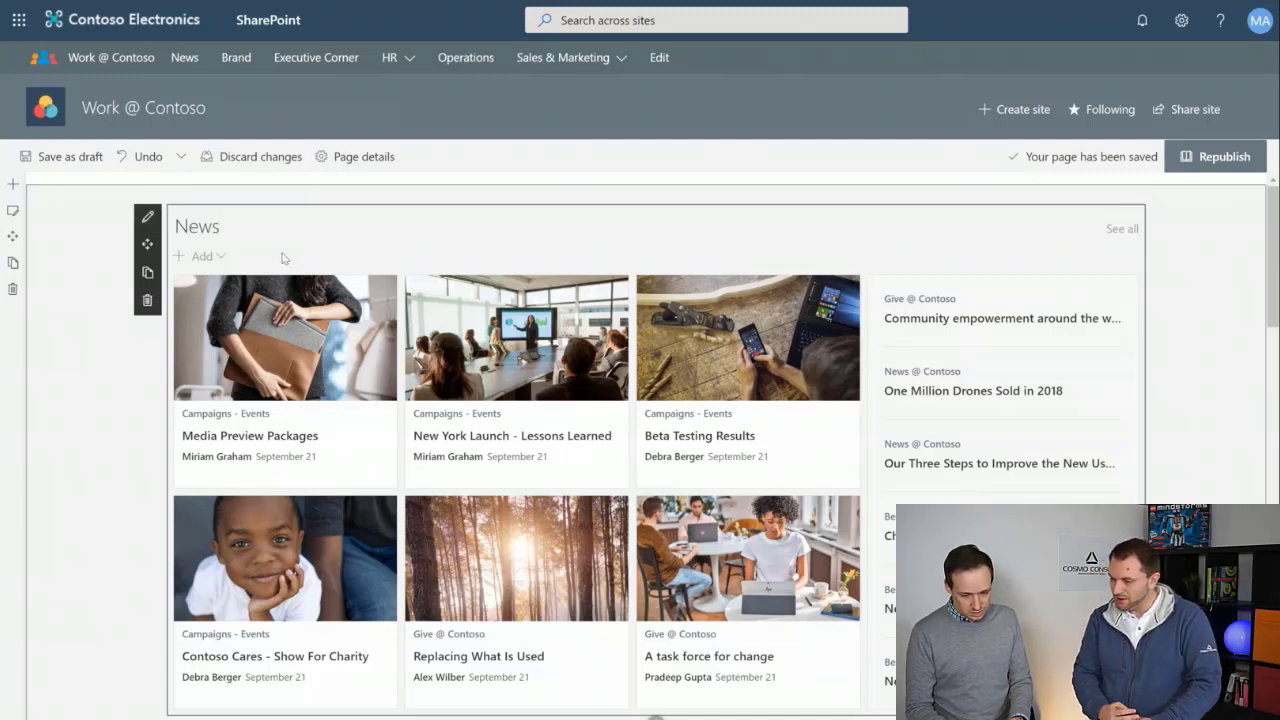
pyautogui.click(145, 219)
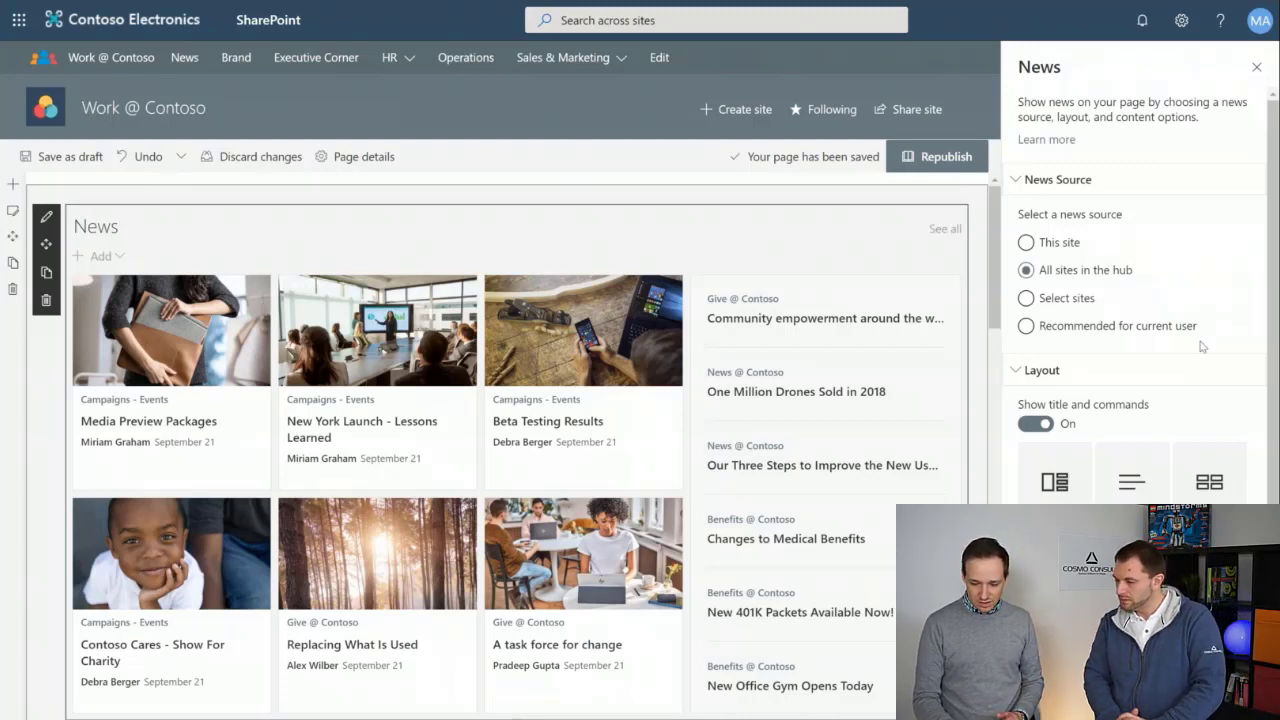
# - Try the Side-by-side layout for the News web part and settle on Top story
pyautogui.scroll(-1, 1202, 346)
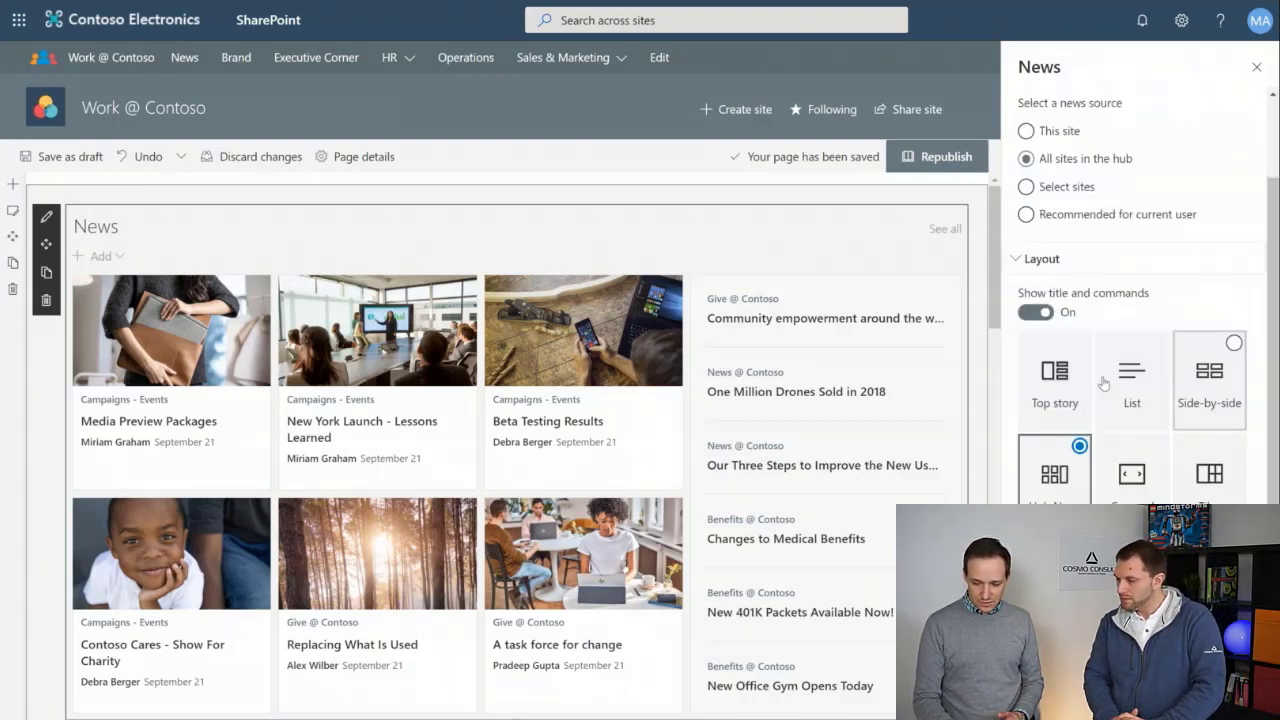
pyautogui.click(1200, 387)
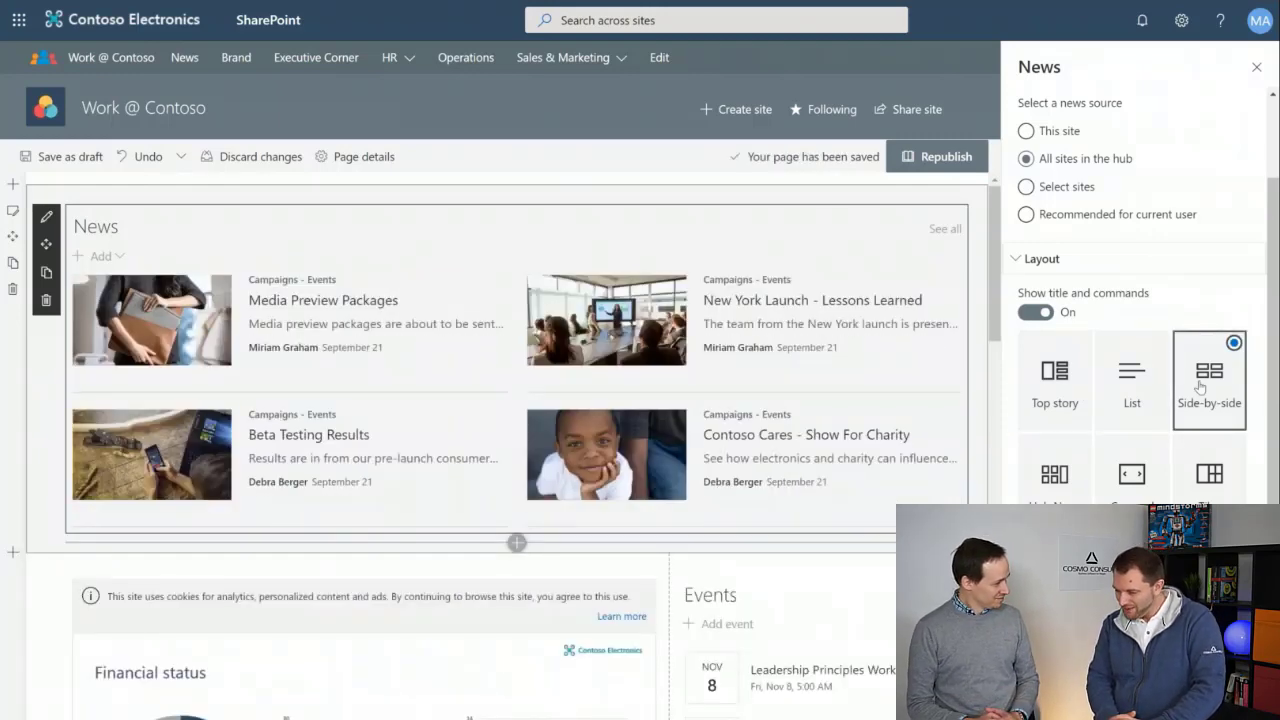
pyautogui.click(1046, 395)
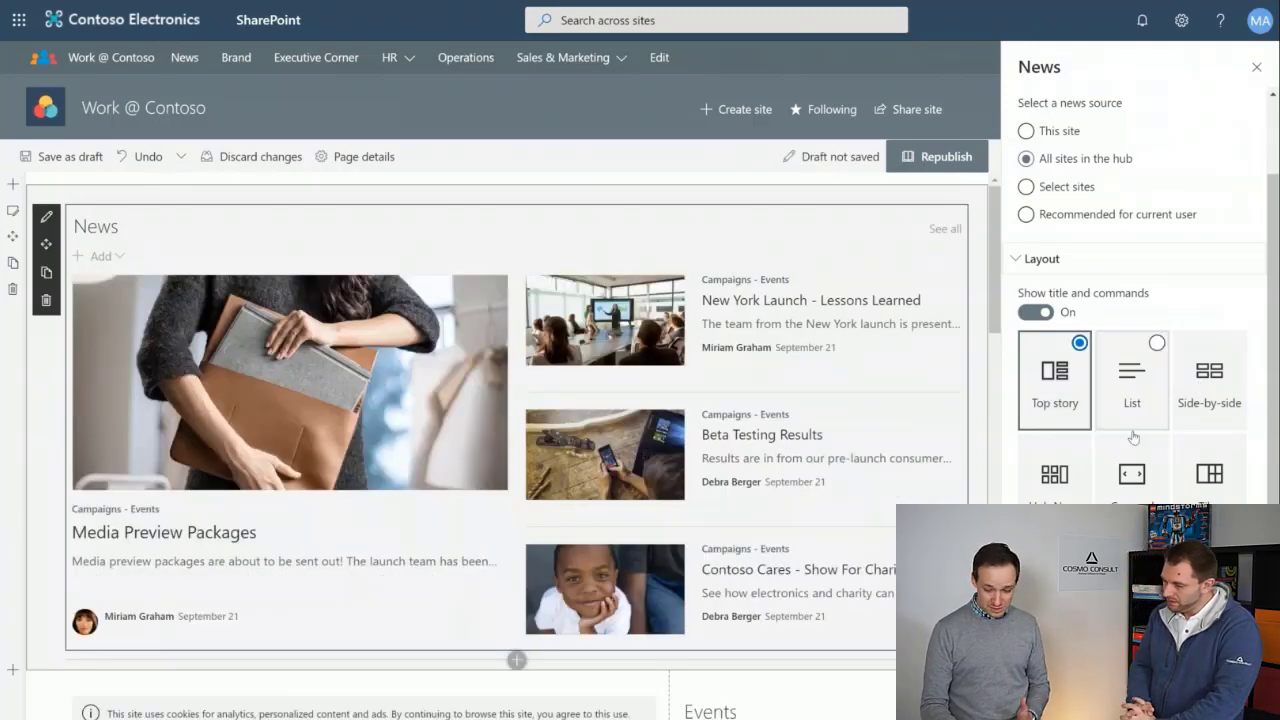
pyautogui.scroll(-2, 1134, 460)
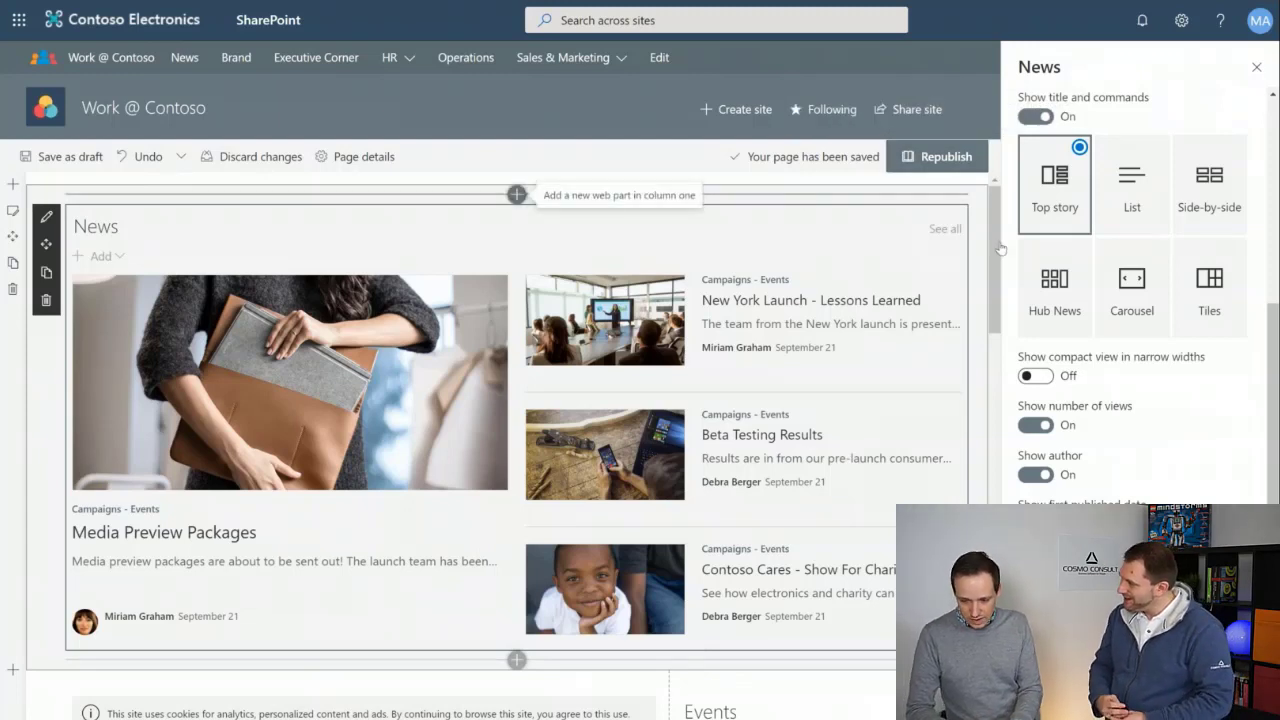
# - Open the web part picker below the News web part on the home page
pyautogui.click(516, 194)
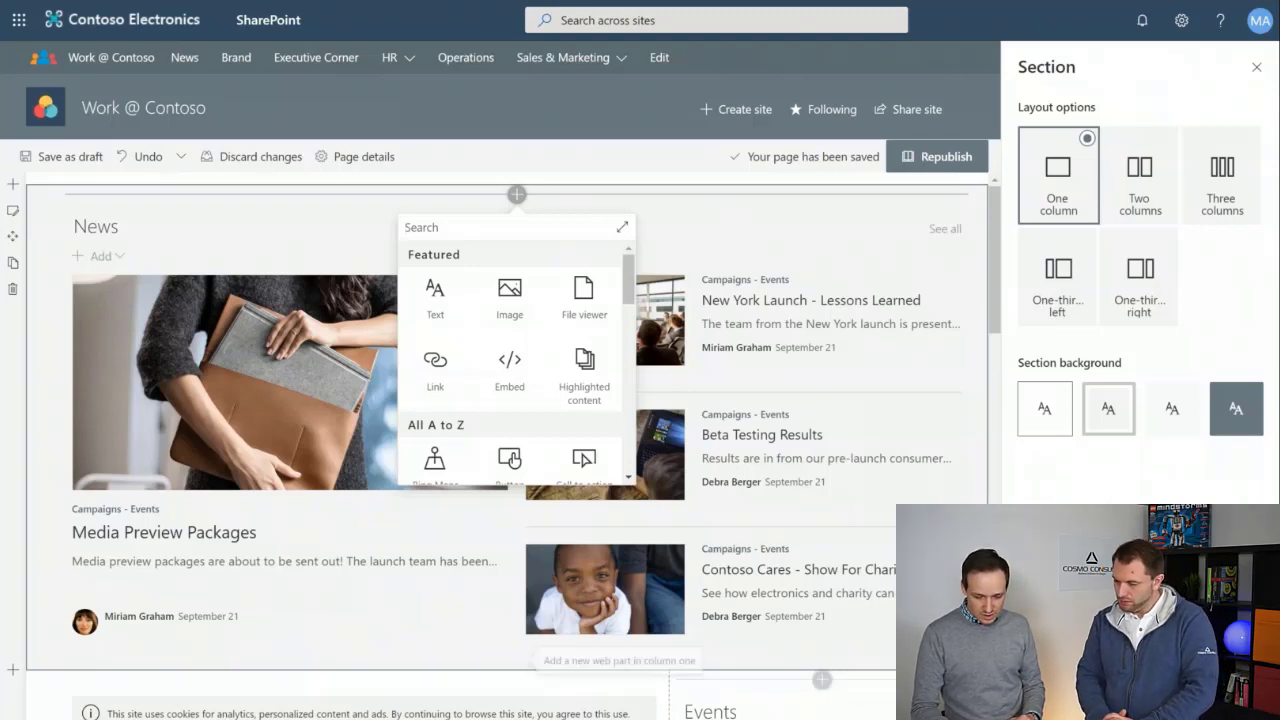
pyautogui.click(655, 411)
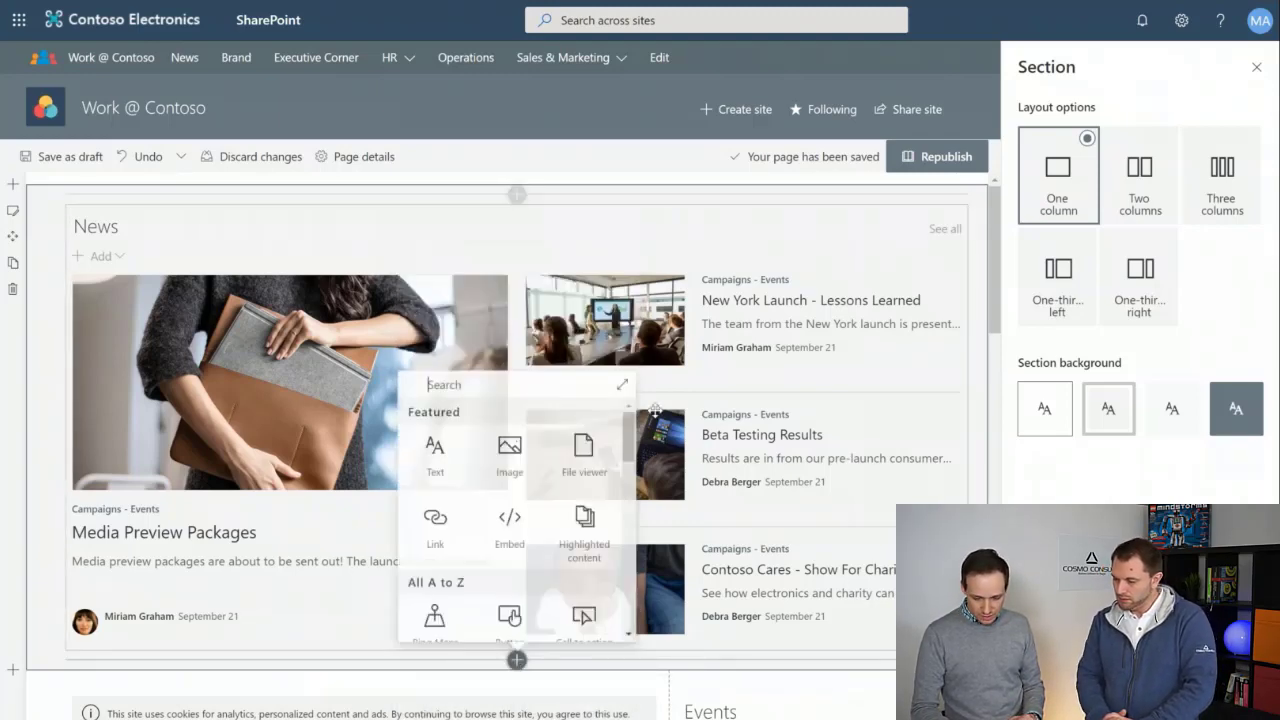
pyautogui.scroll(-2, 655, 411)
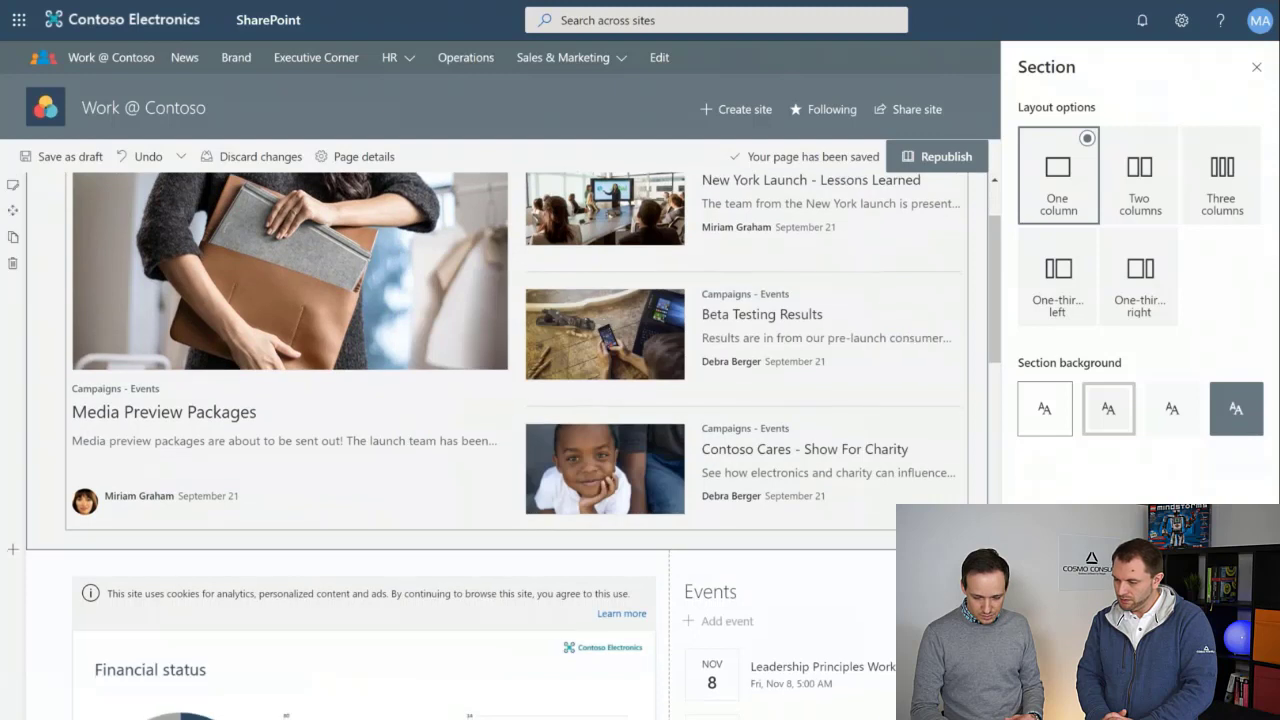
pyautogui.click(517, 540)
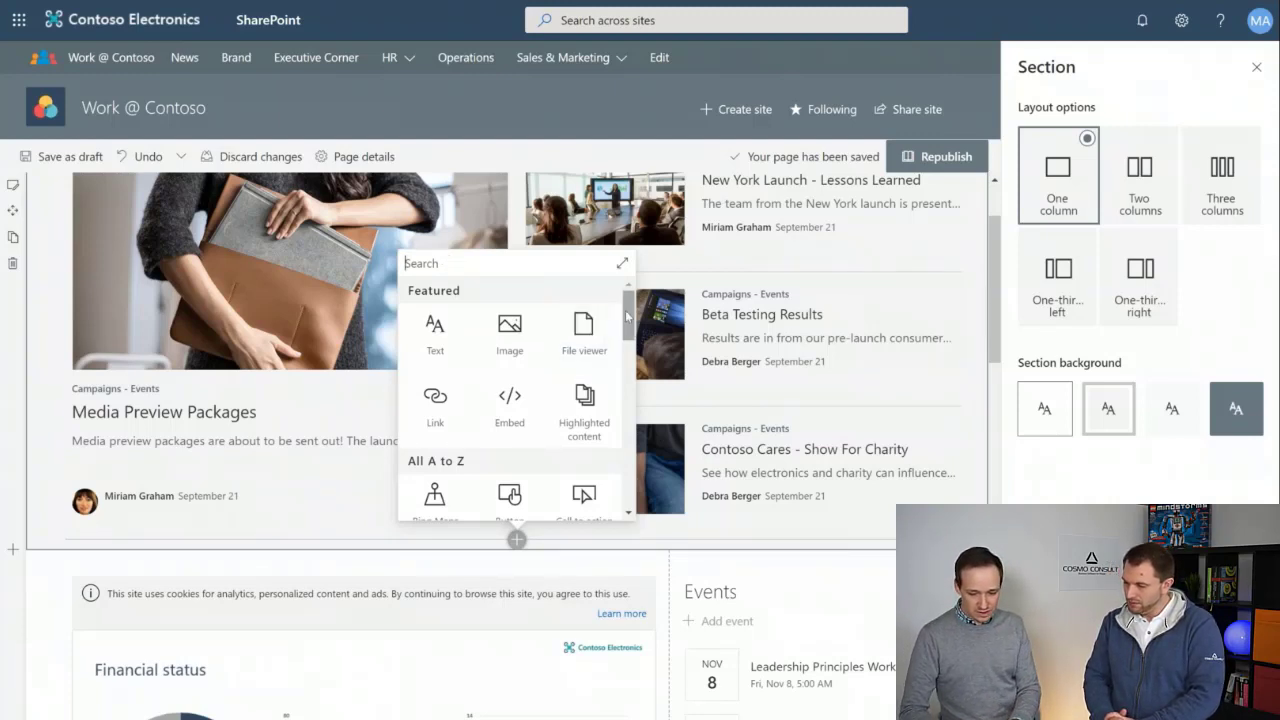
# - Examine the web parts available for the page, from the Featured group through the full A to Z list
pyautogui.scroll(-2, 628, 316)
pyautogui.scroll(2, 560, 330)
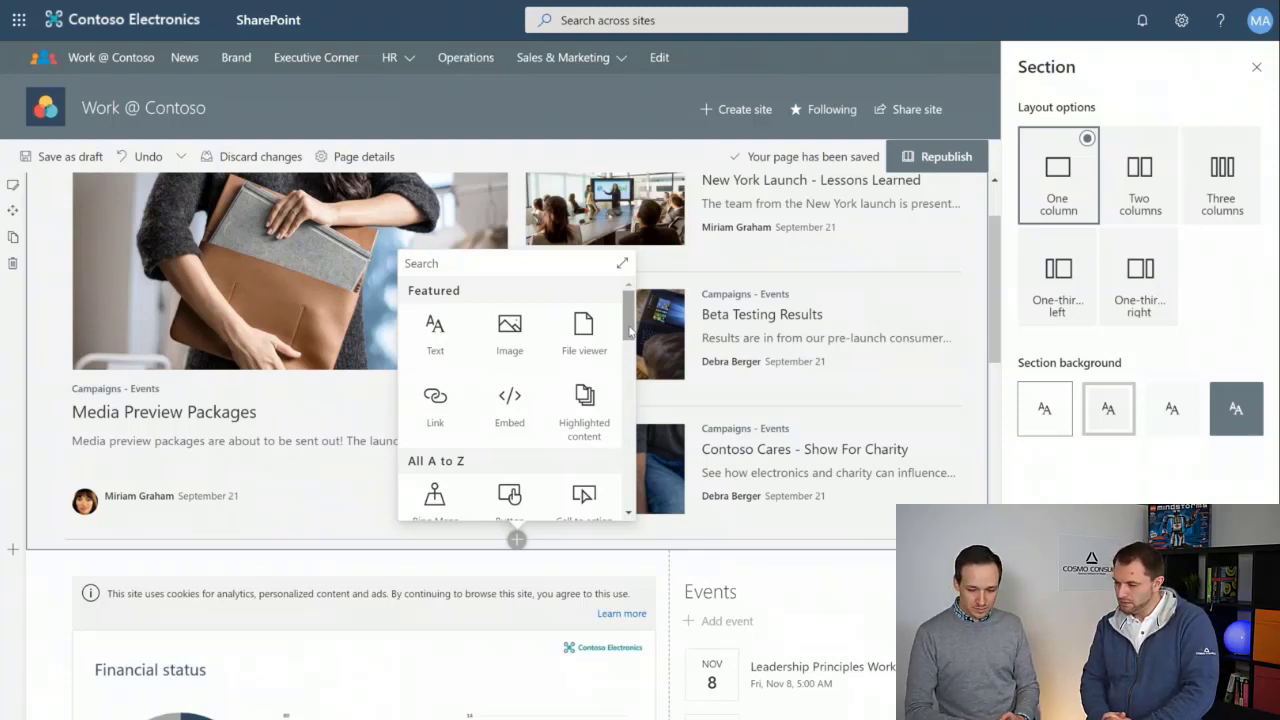
pyautogui.moveTo(631, 331); pyautogui.dragTo(632, 372)
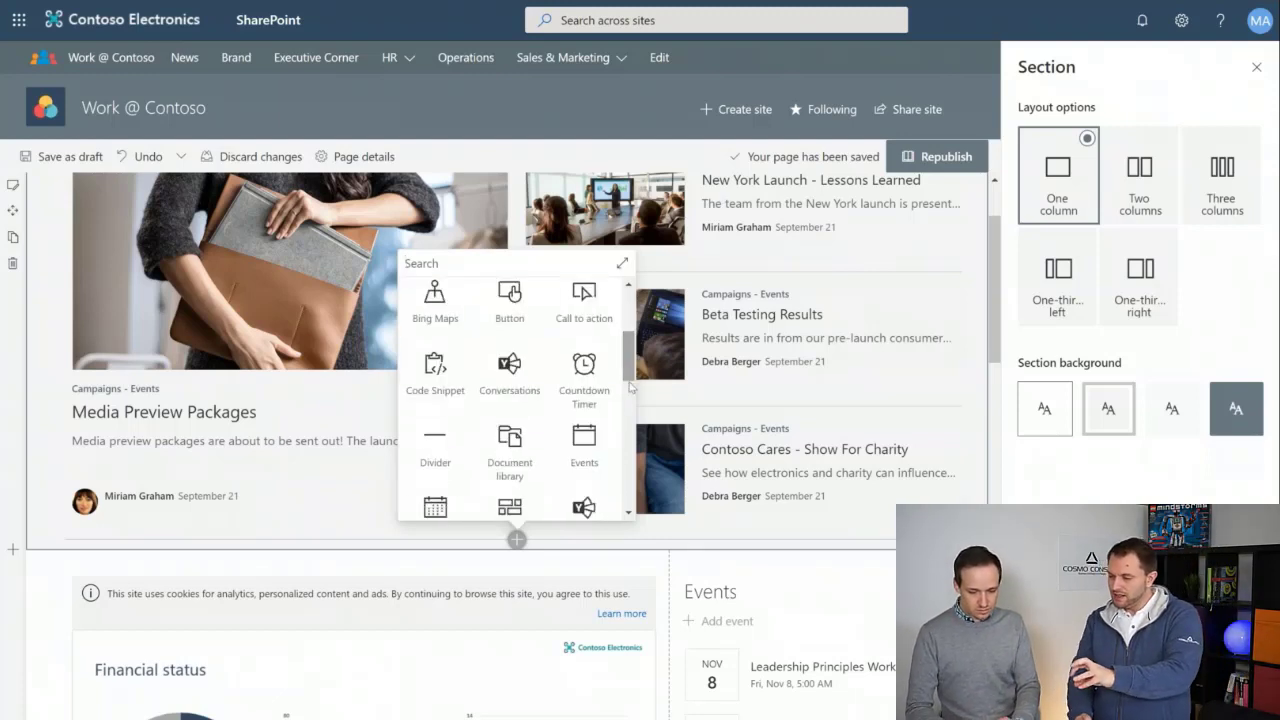
pyautogui.scroll(-2, 629, 400)
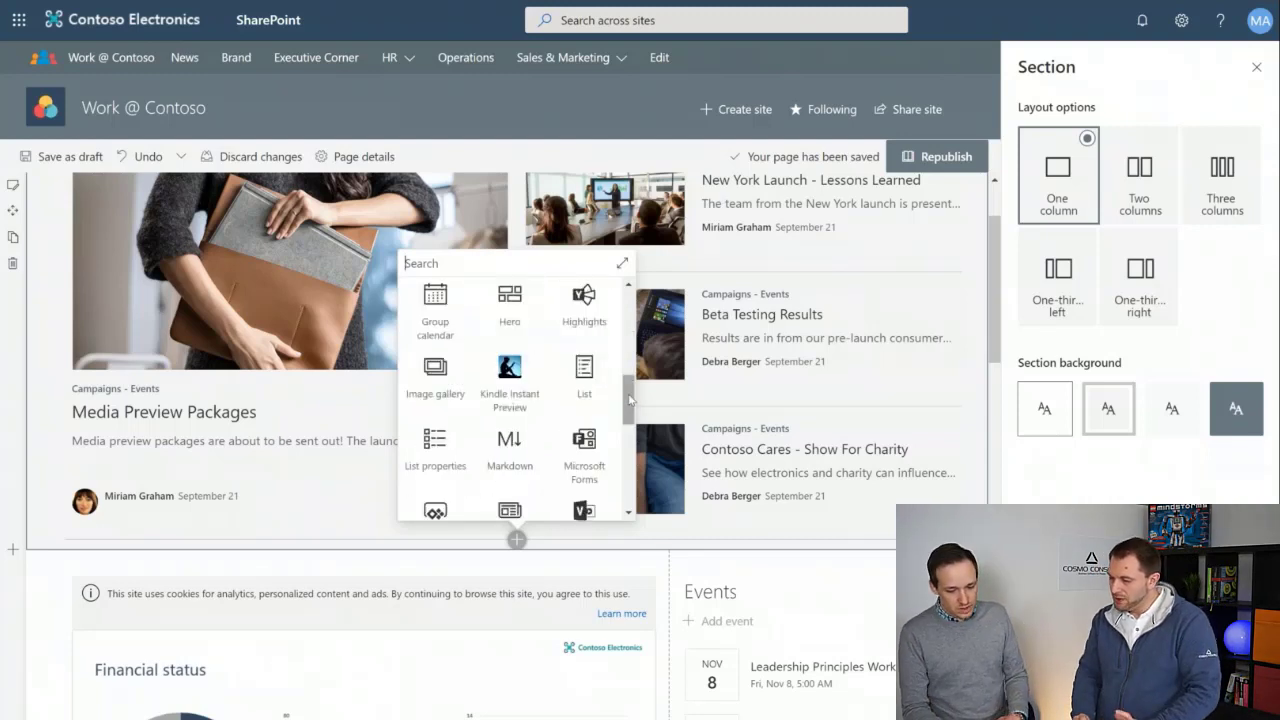
pyautogui.scroll(3, 629, 393)
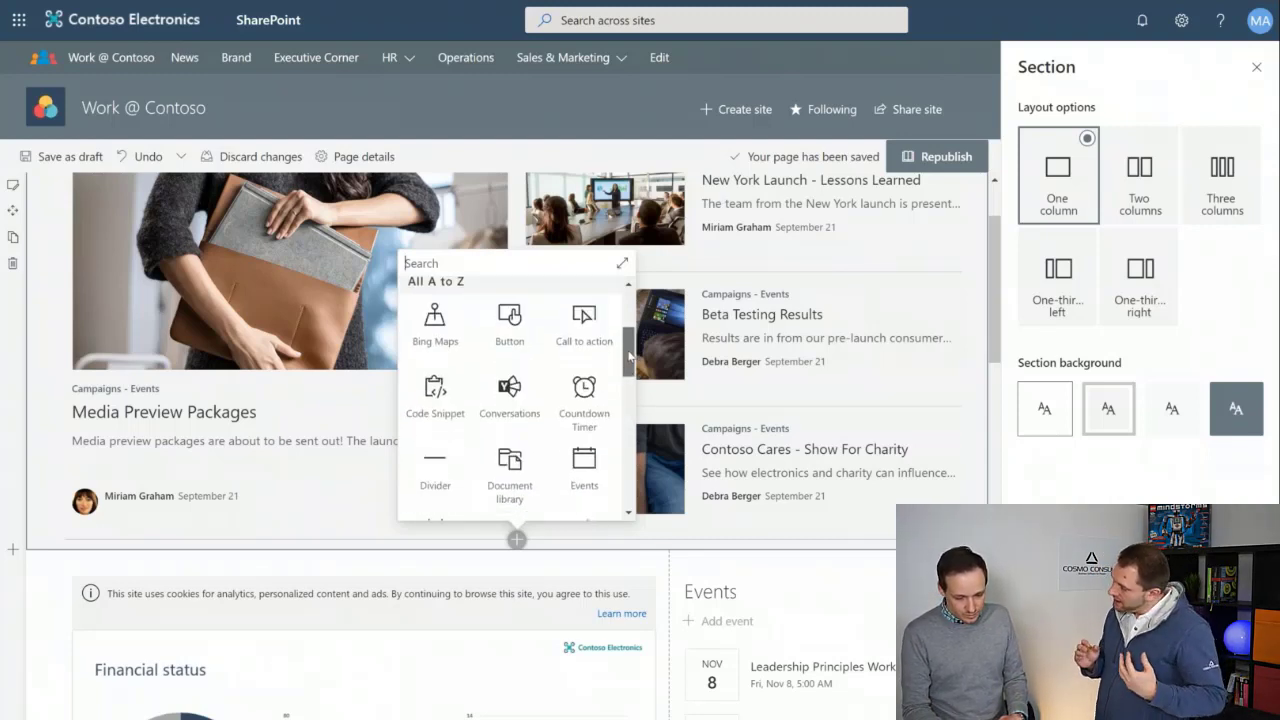
pyautogui.scroll(-1, 629, 357)
pyautogui.moveTo(629, 357); pyautogui.dragTo(629, 368)
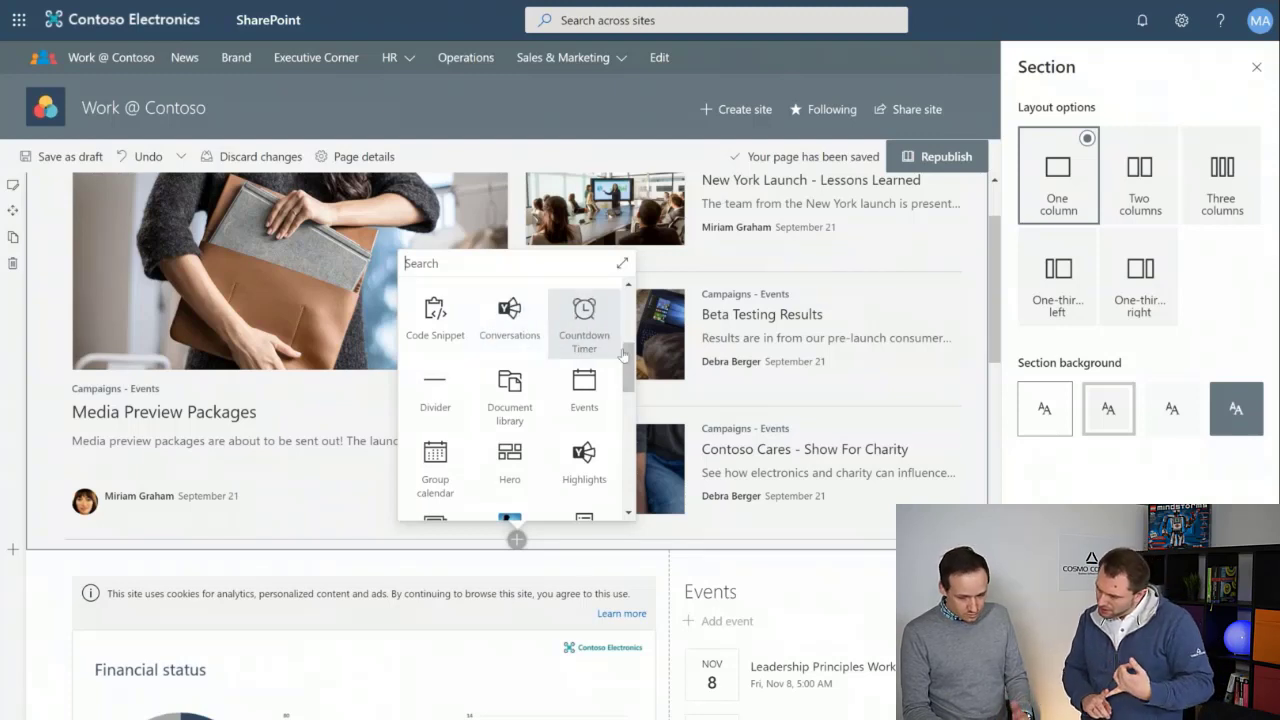
pyautogui.scroll(-2, 626, 370)
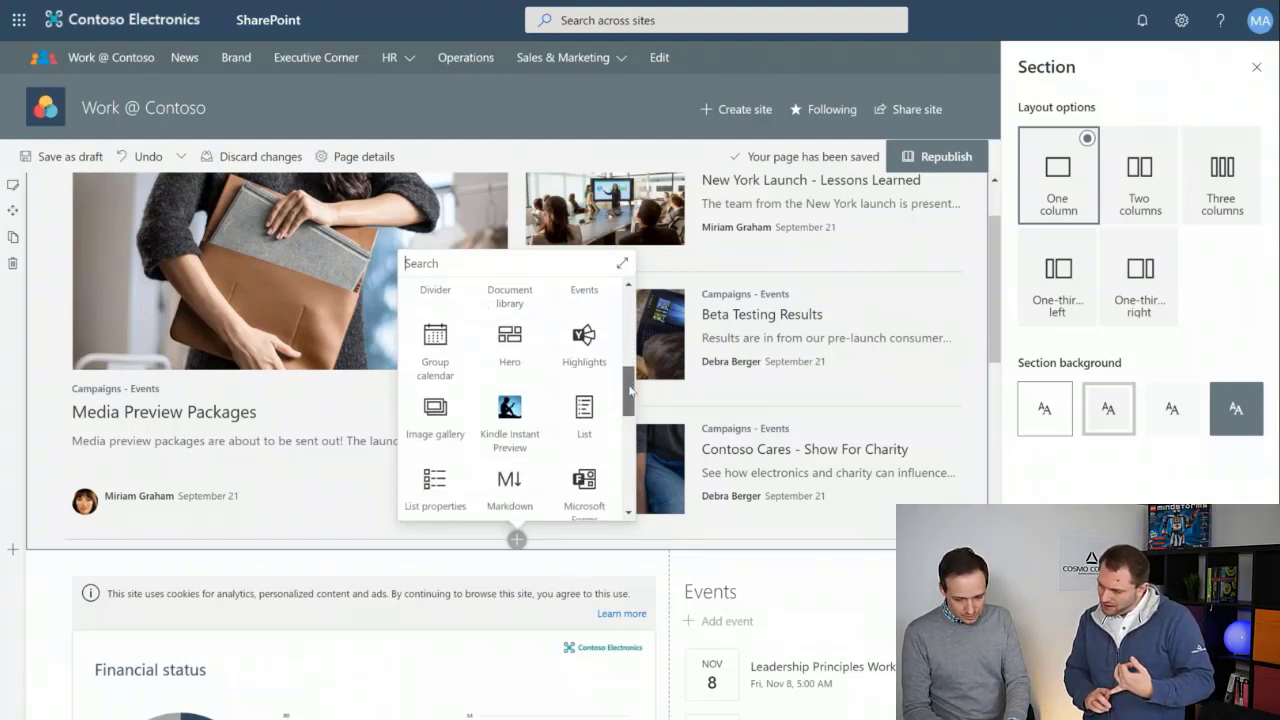
pyautogui.scroll(-2, 600, 385)
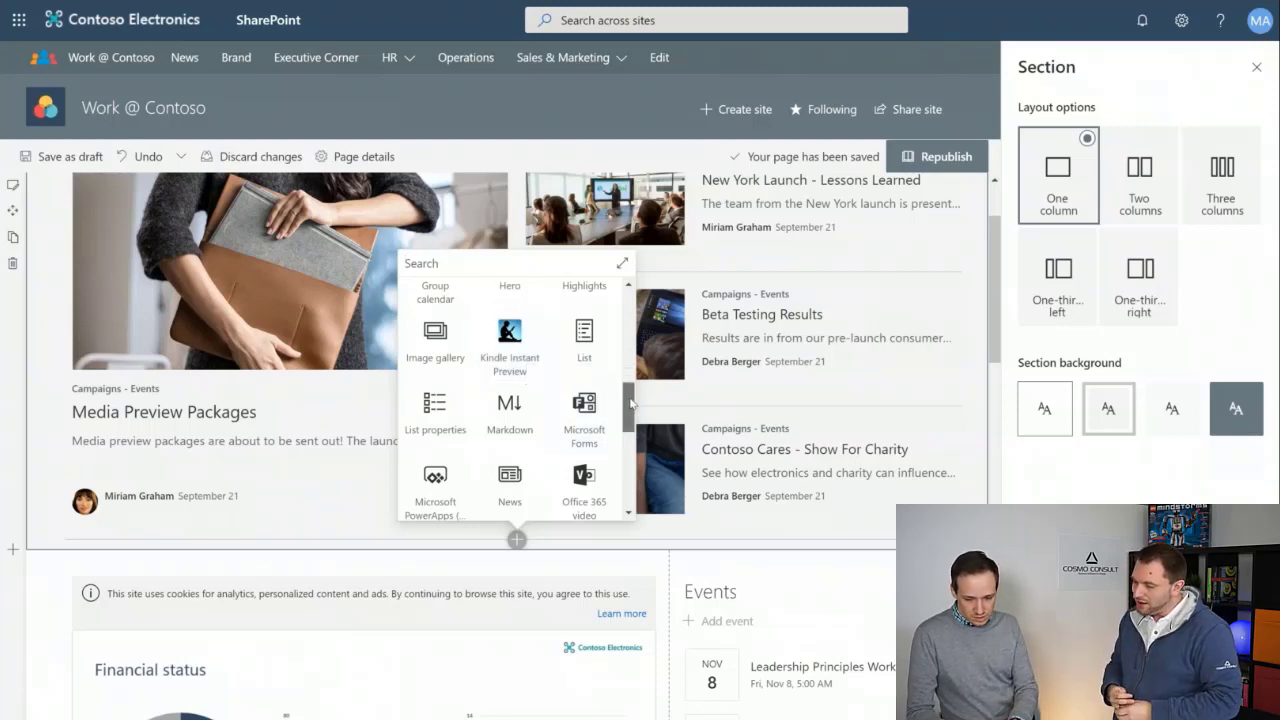
pyautogui.scroll(-2, 630, 402)
pyautogui.scroll(-4, 630, 416)
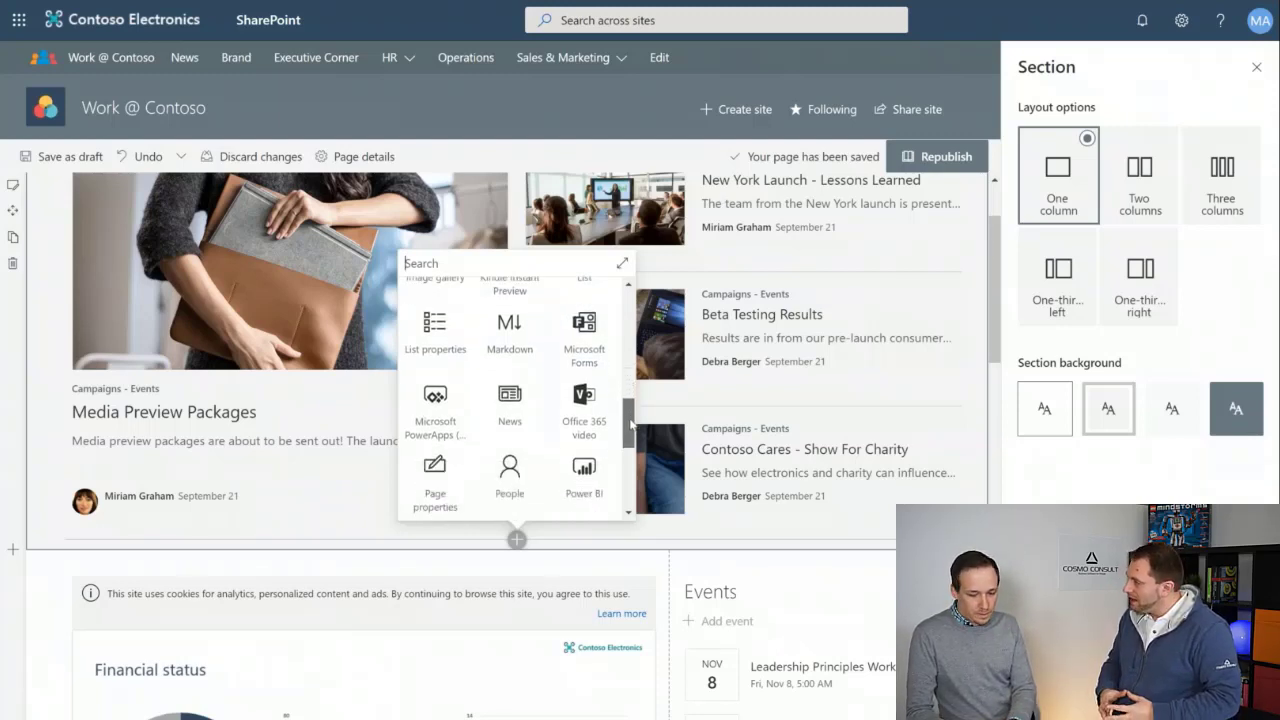
pyautogui.scroll(2, 630, 430)
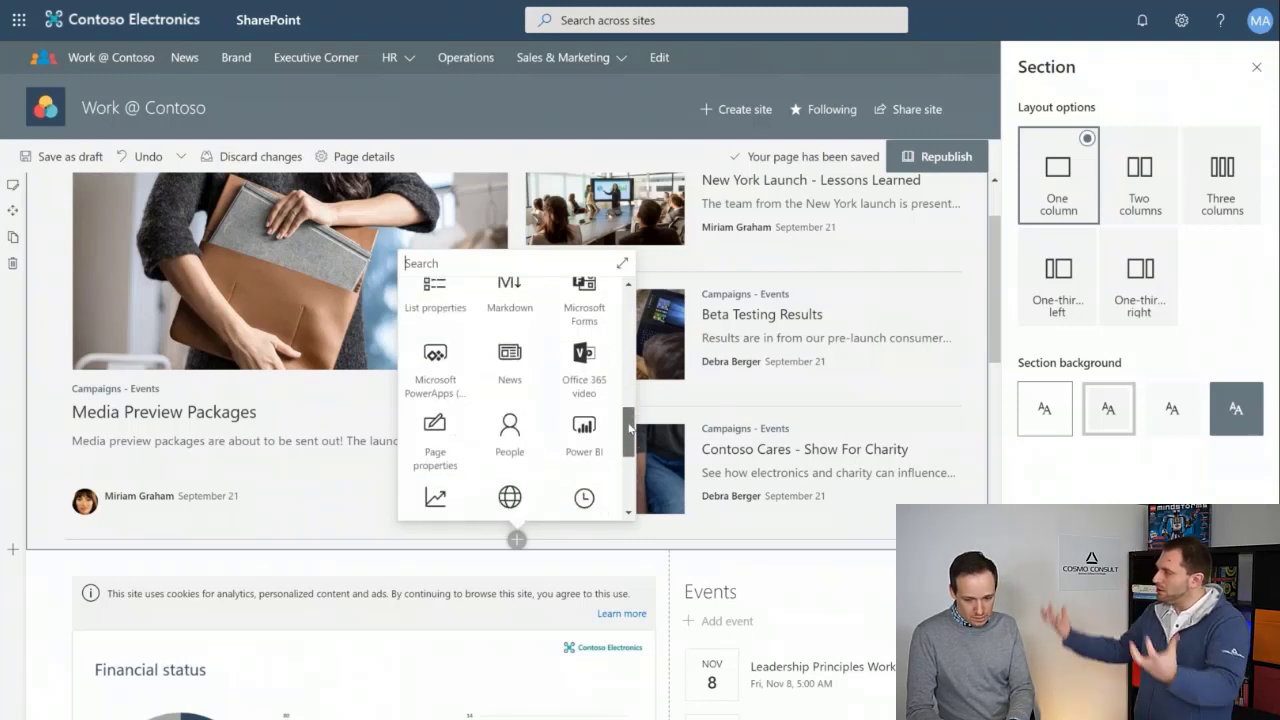
pyautogui.scroll(1, 630, 428)
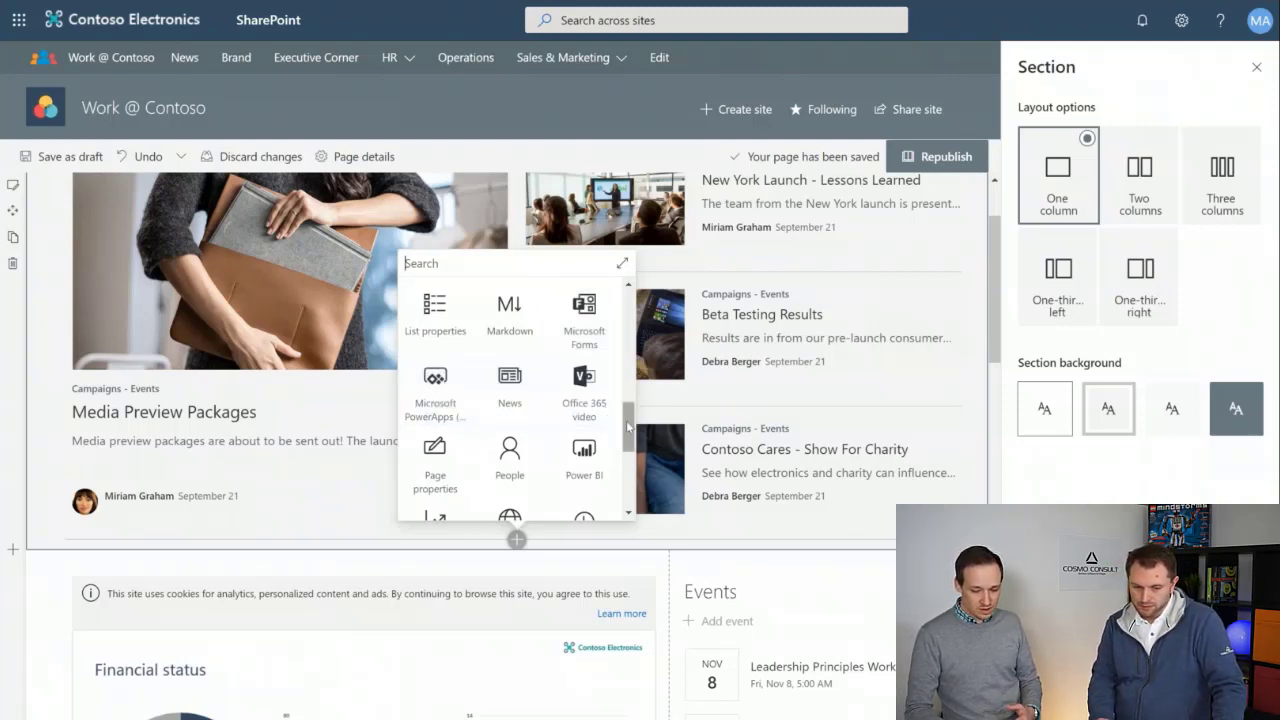
pyautogui.moveTo(628, 427); pyautogui.dragTo(628, 452)
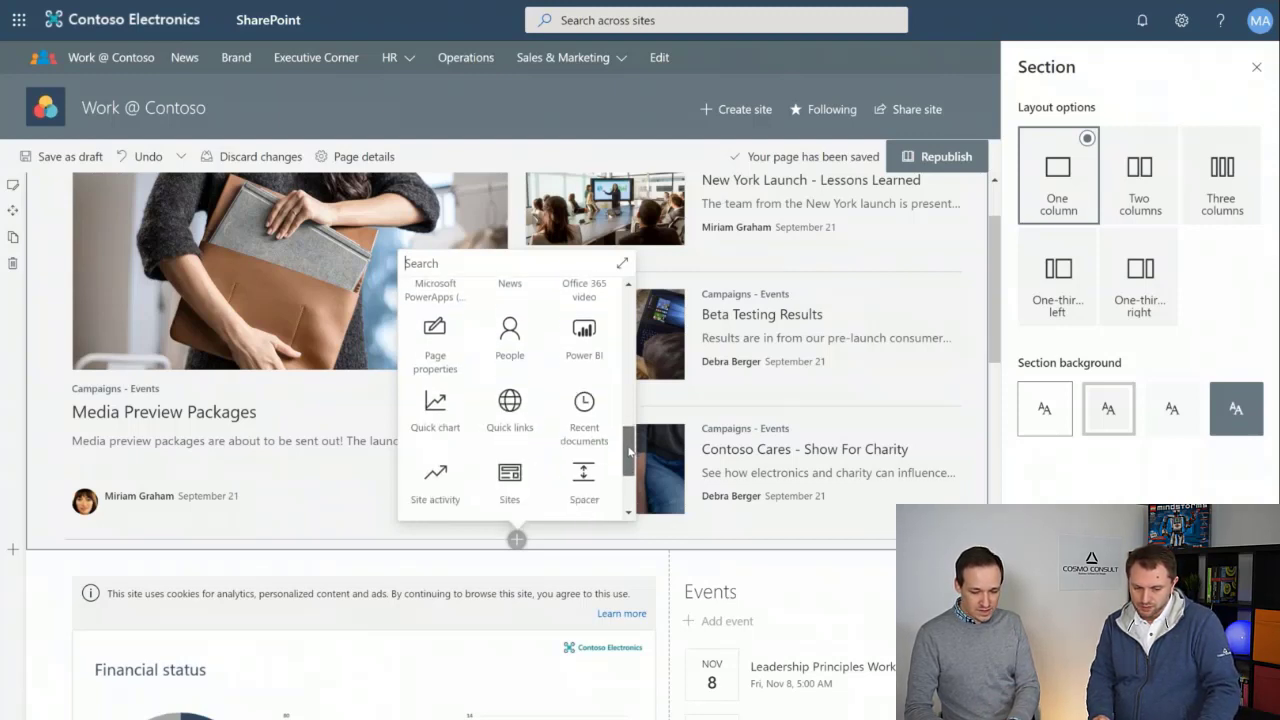
pyautogui.scroll(-2, 505, 480)
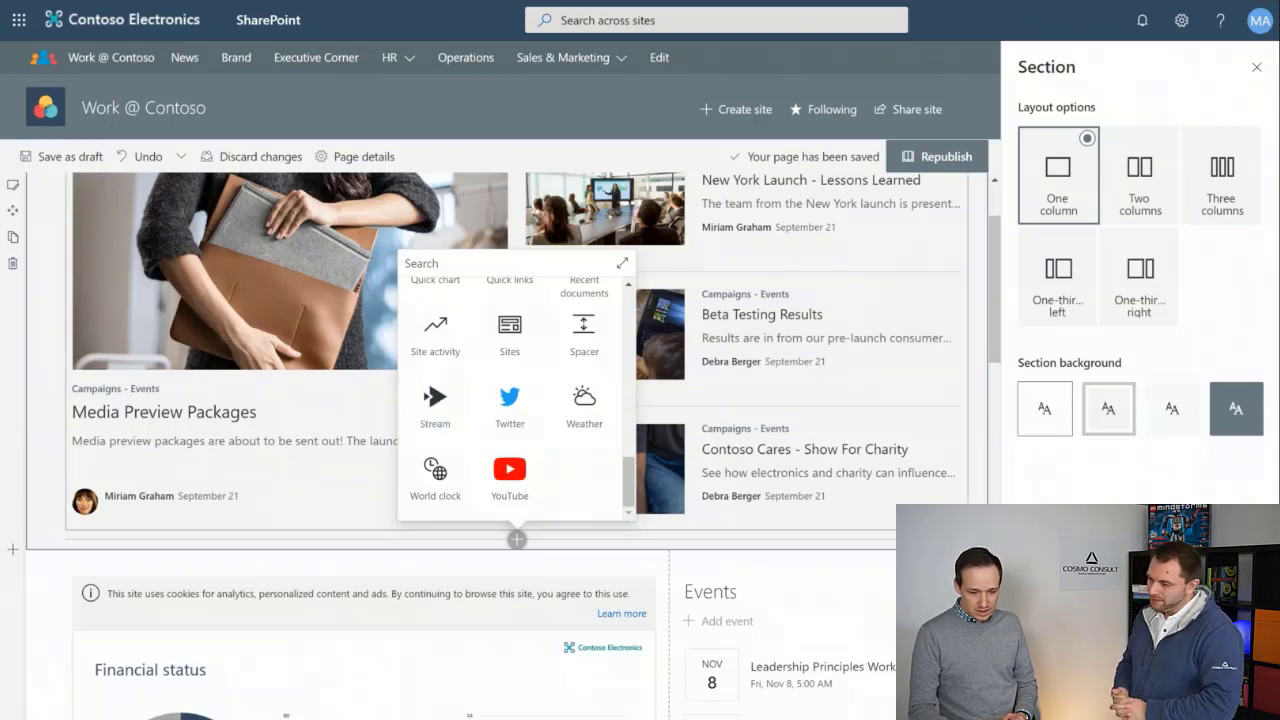
# - Republish the Work @ Contoso home page and return to its News section
pyautogui.click(913, 160)
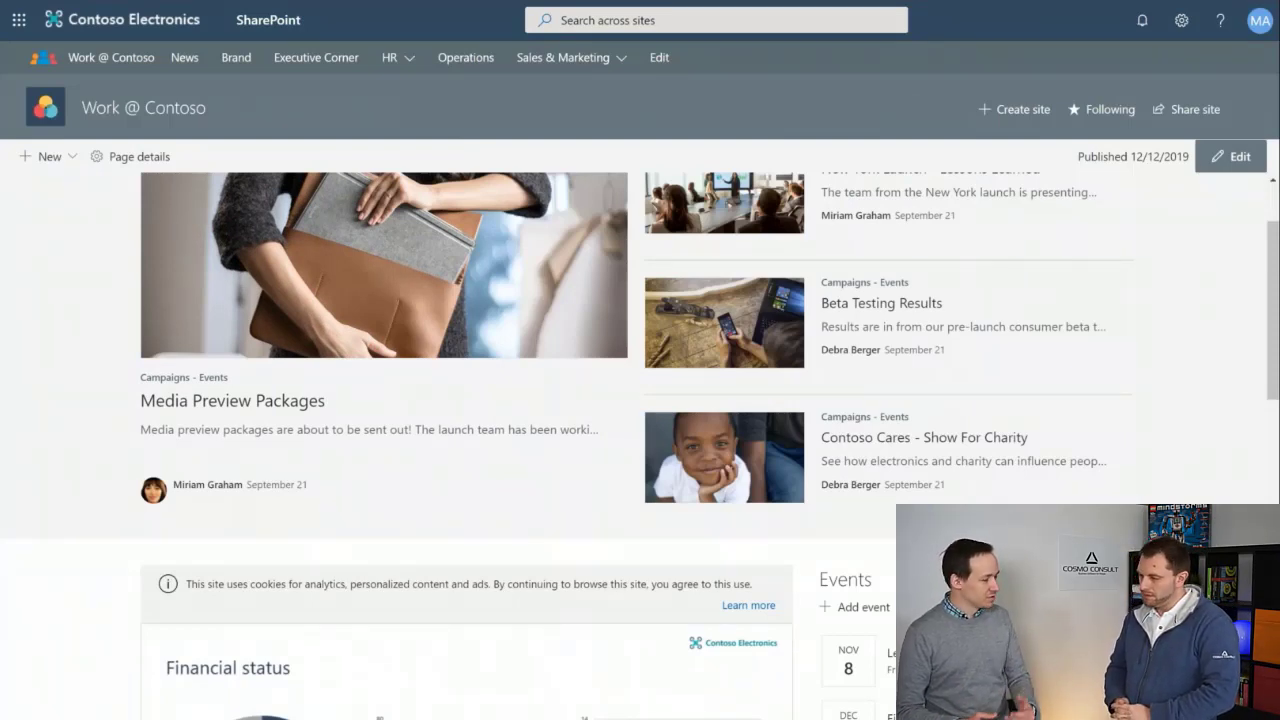
pyautogui.scroll(2, 800, 343)
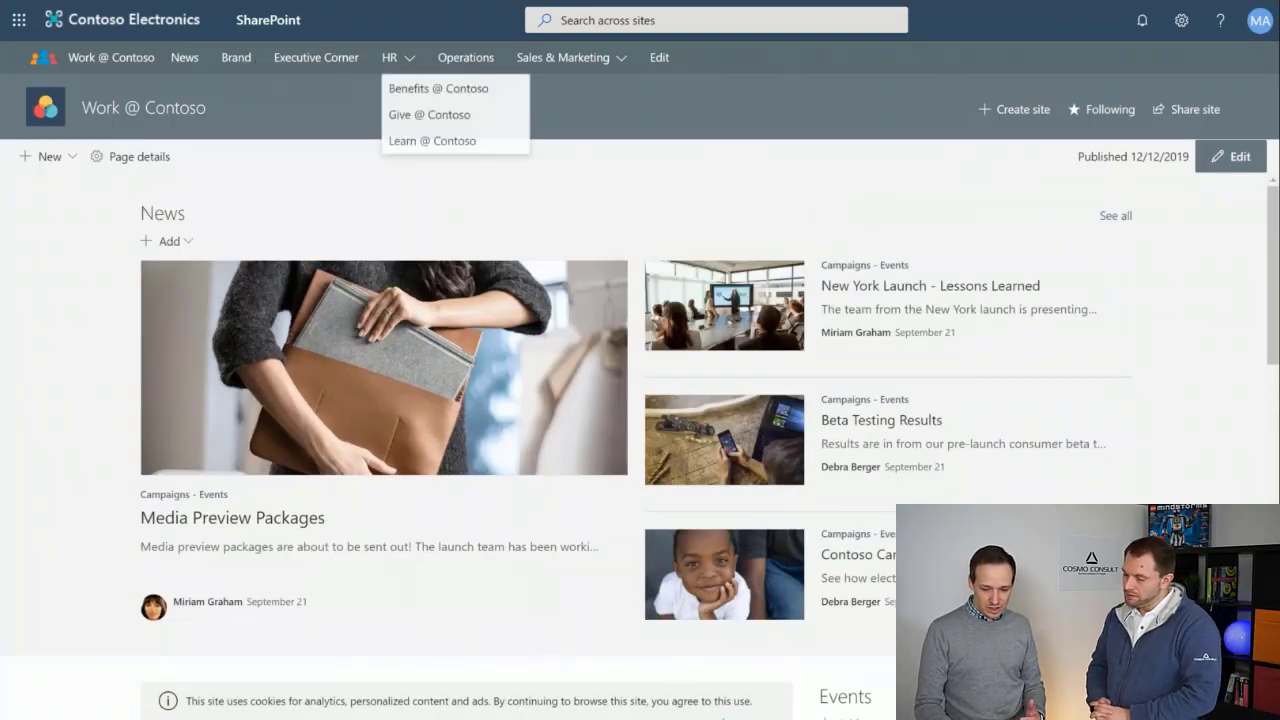
# - Visit the HR site, then open the Documents library of the Operations site and dismiss its introduction
pyautogui.click(390, 60)
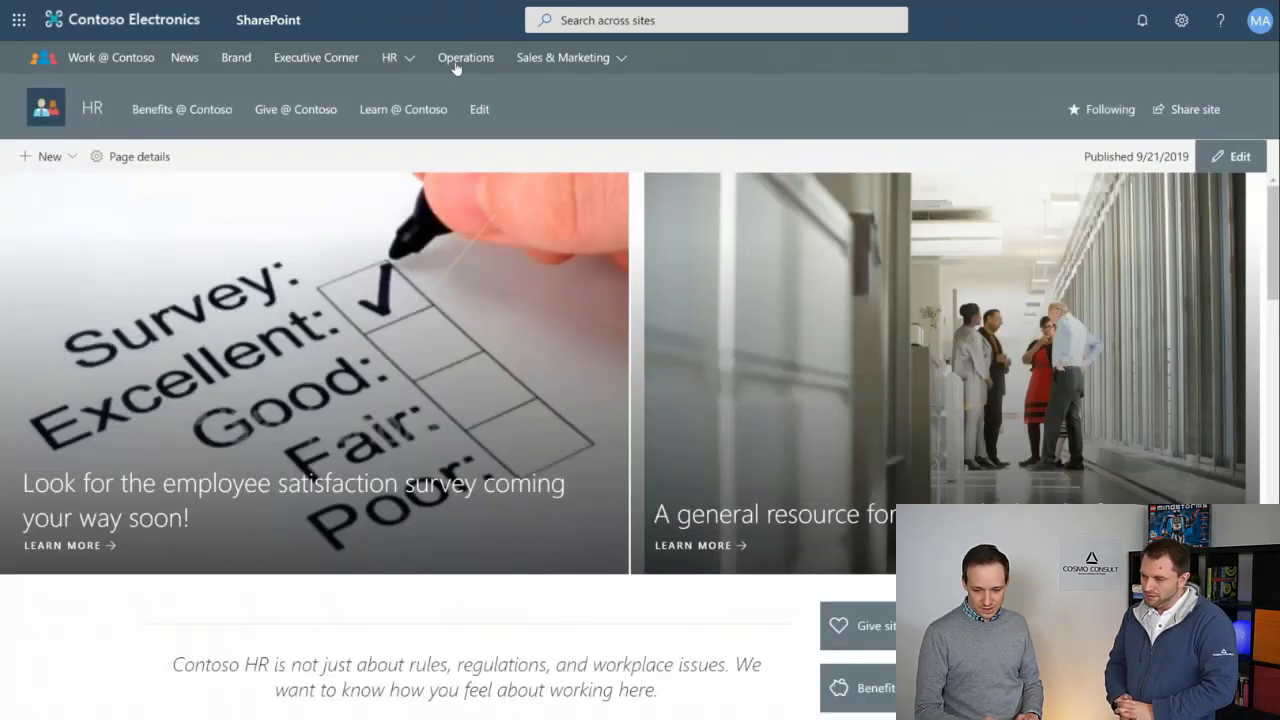
pyautogui.click(463, 58)
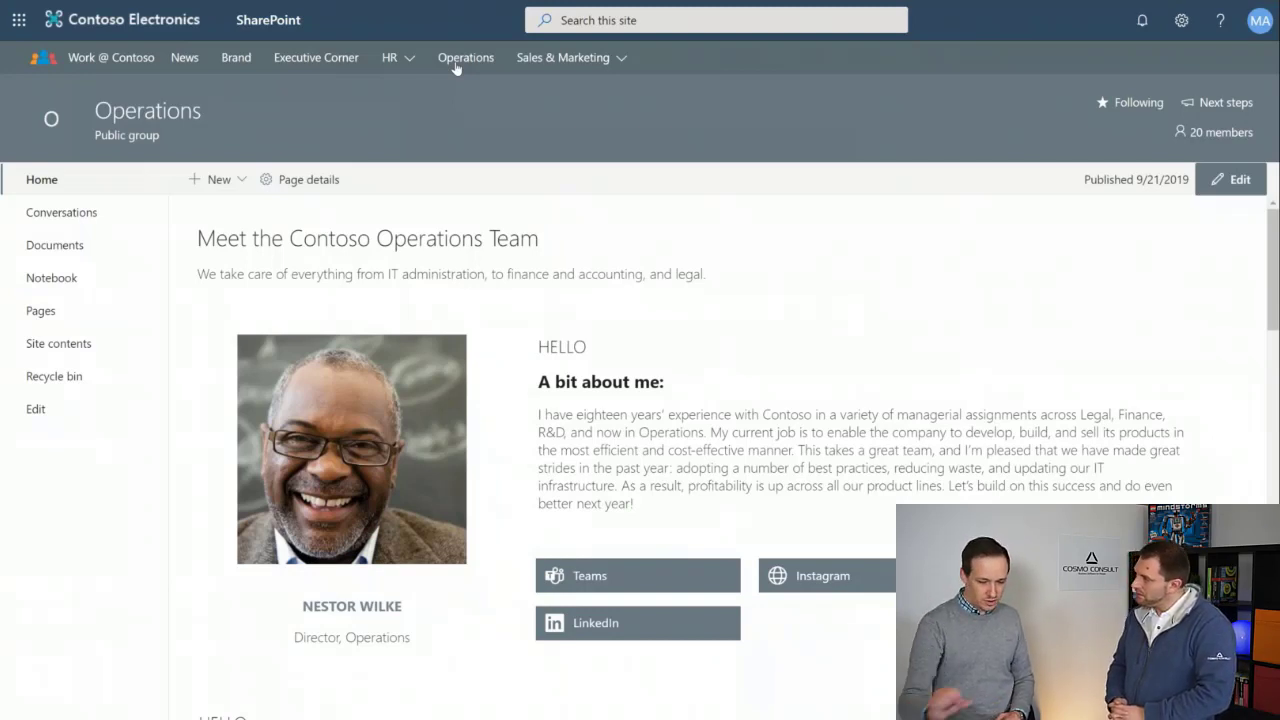
pyautogui.click(72, 252)
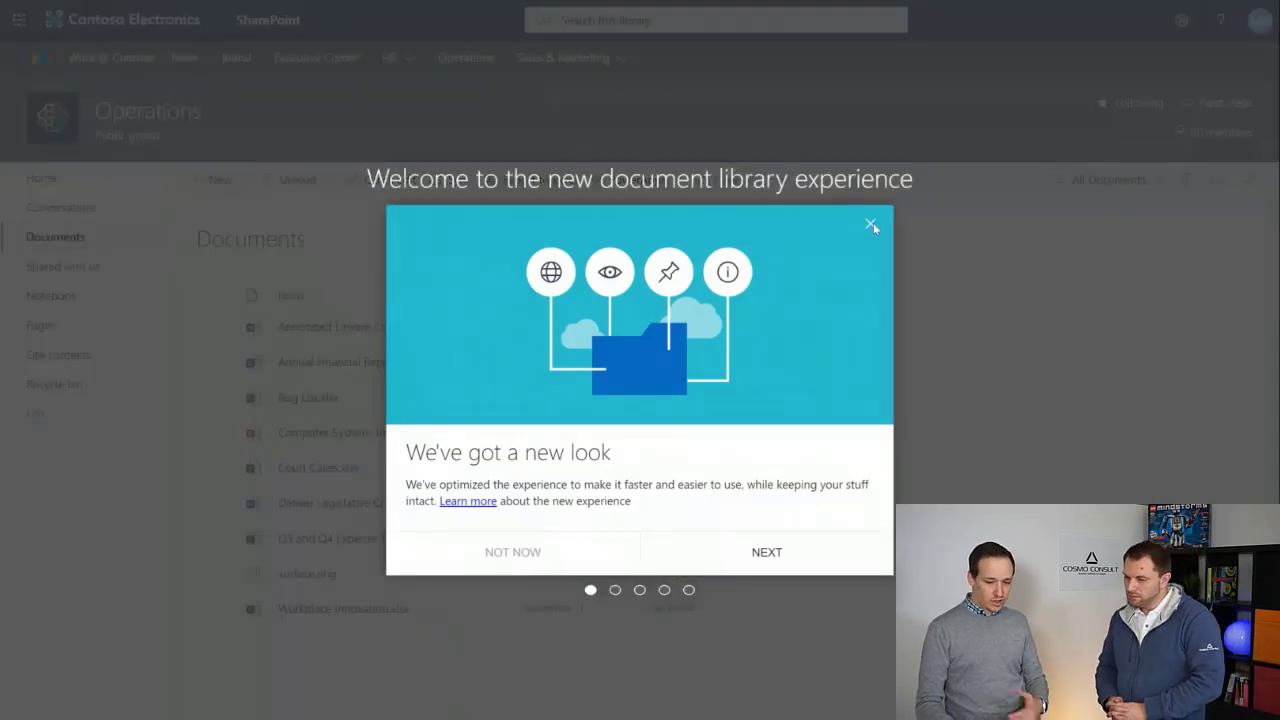
pyautogui.click(870, 225)
# - Review the New and Upload options of the Operations document library, along with its Sync command
pyautogui.click(228, 181)
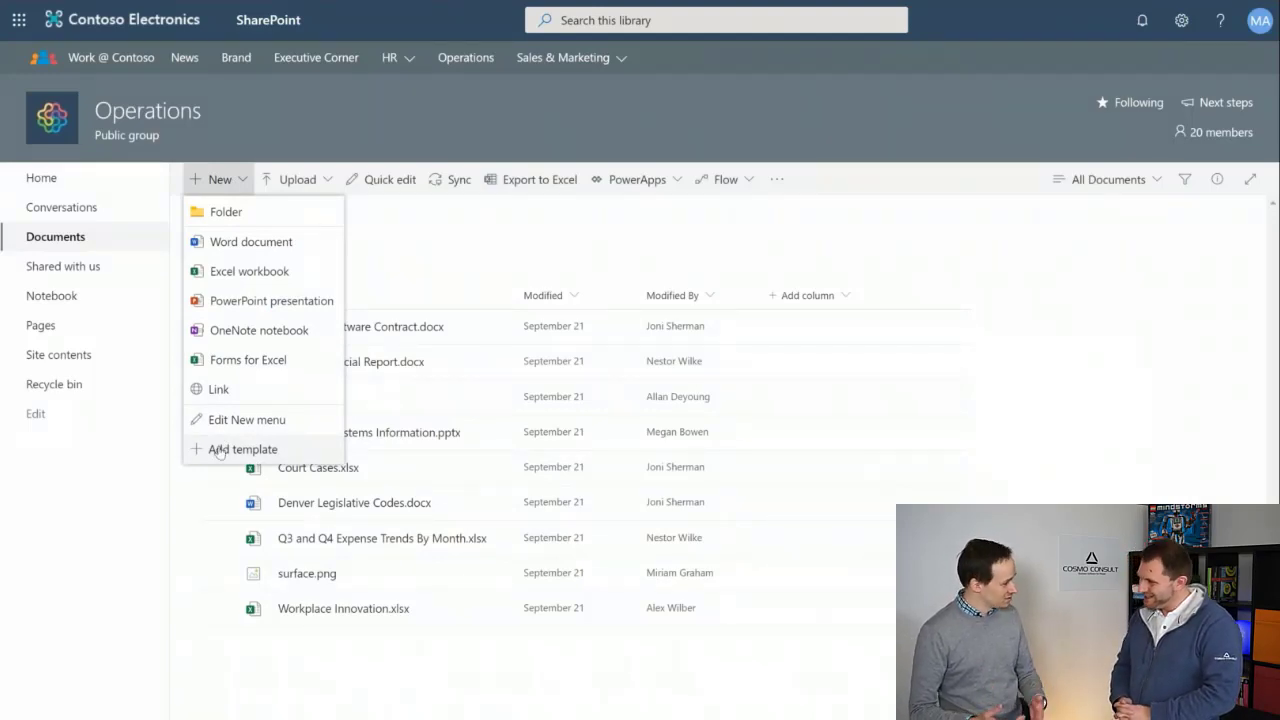
pyautogui.click(327, 186)
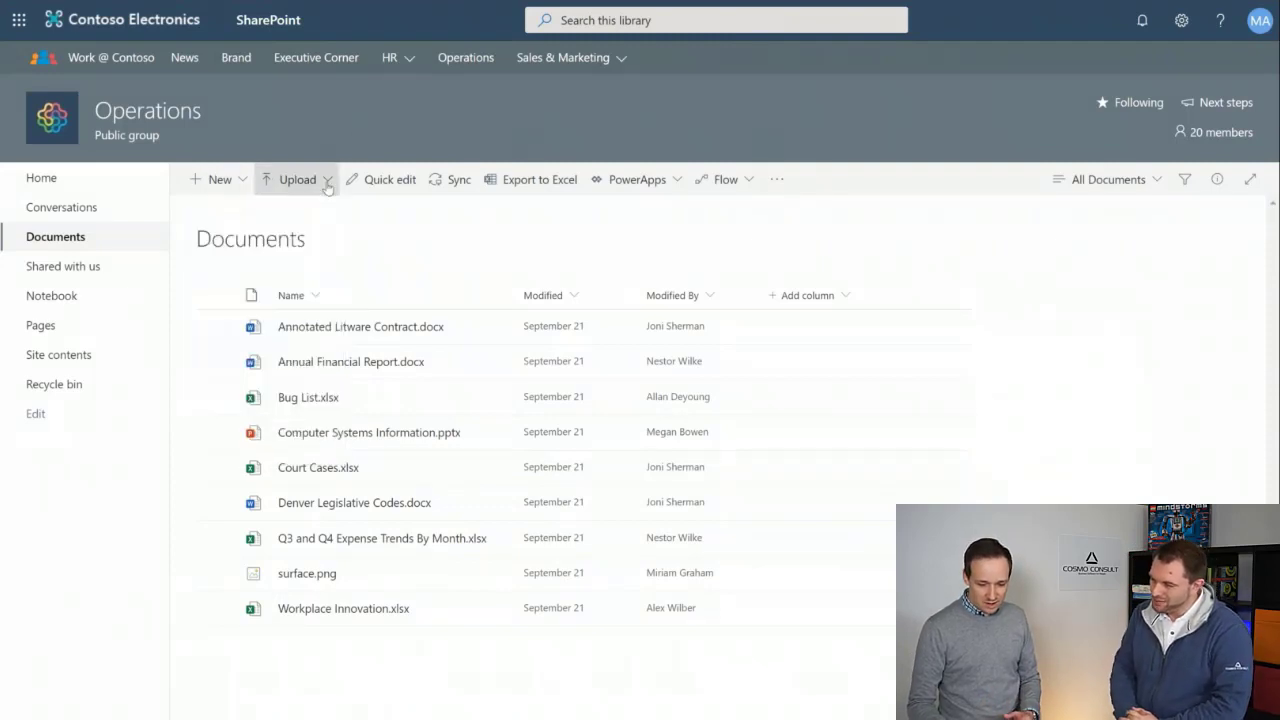
pyautogui.click(327, 186)
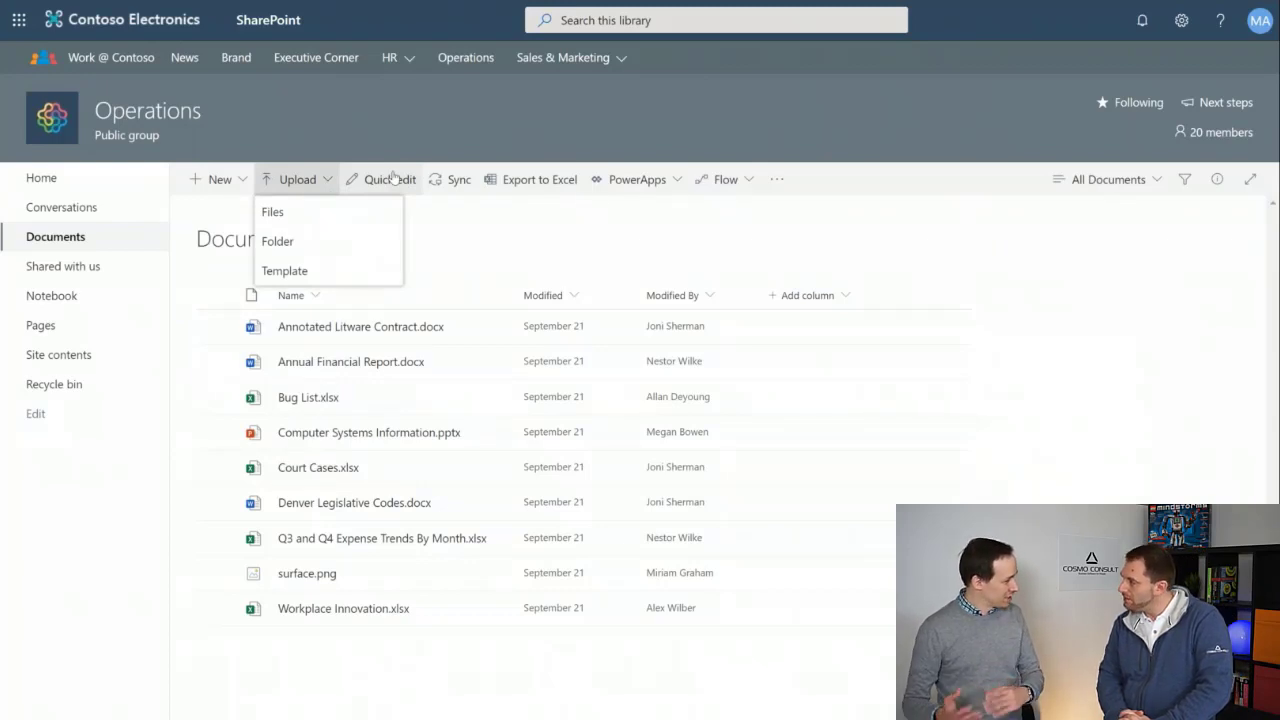
pyautogui.click(451, 185)
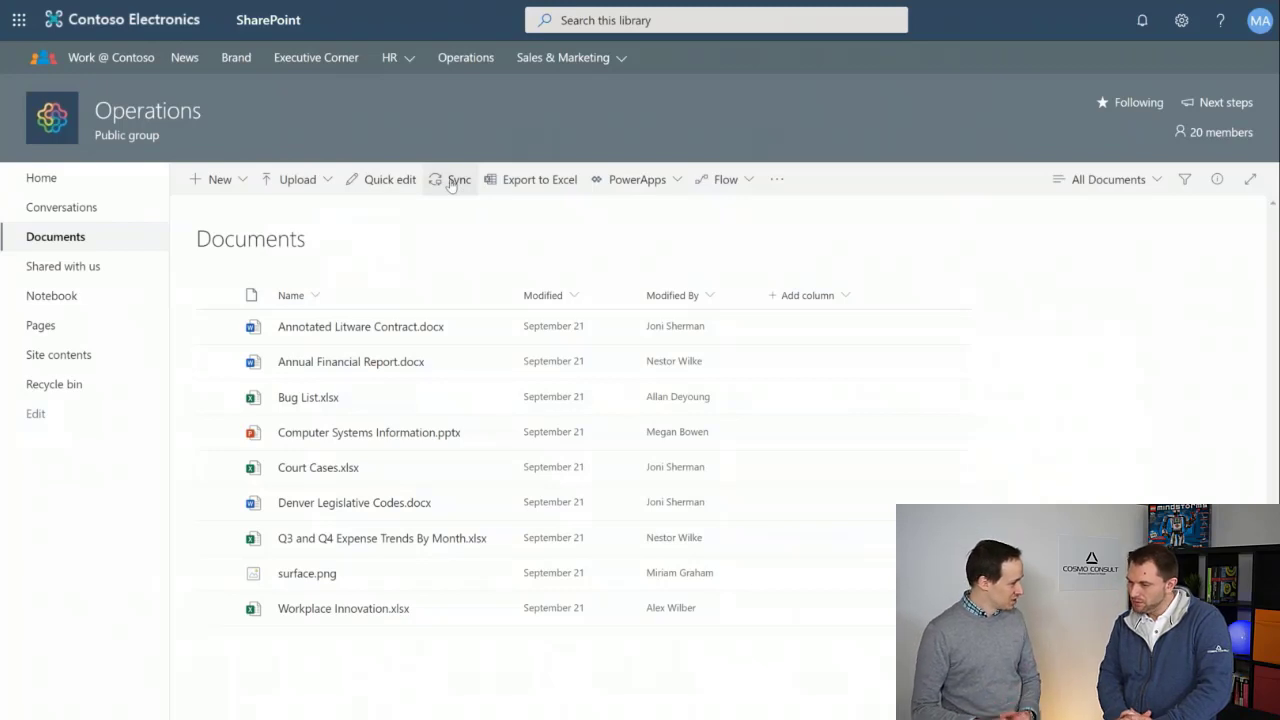